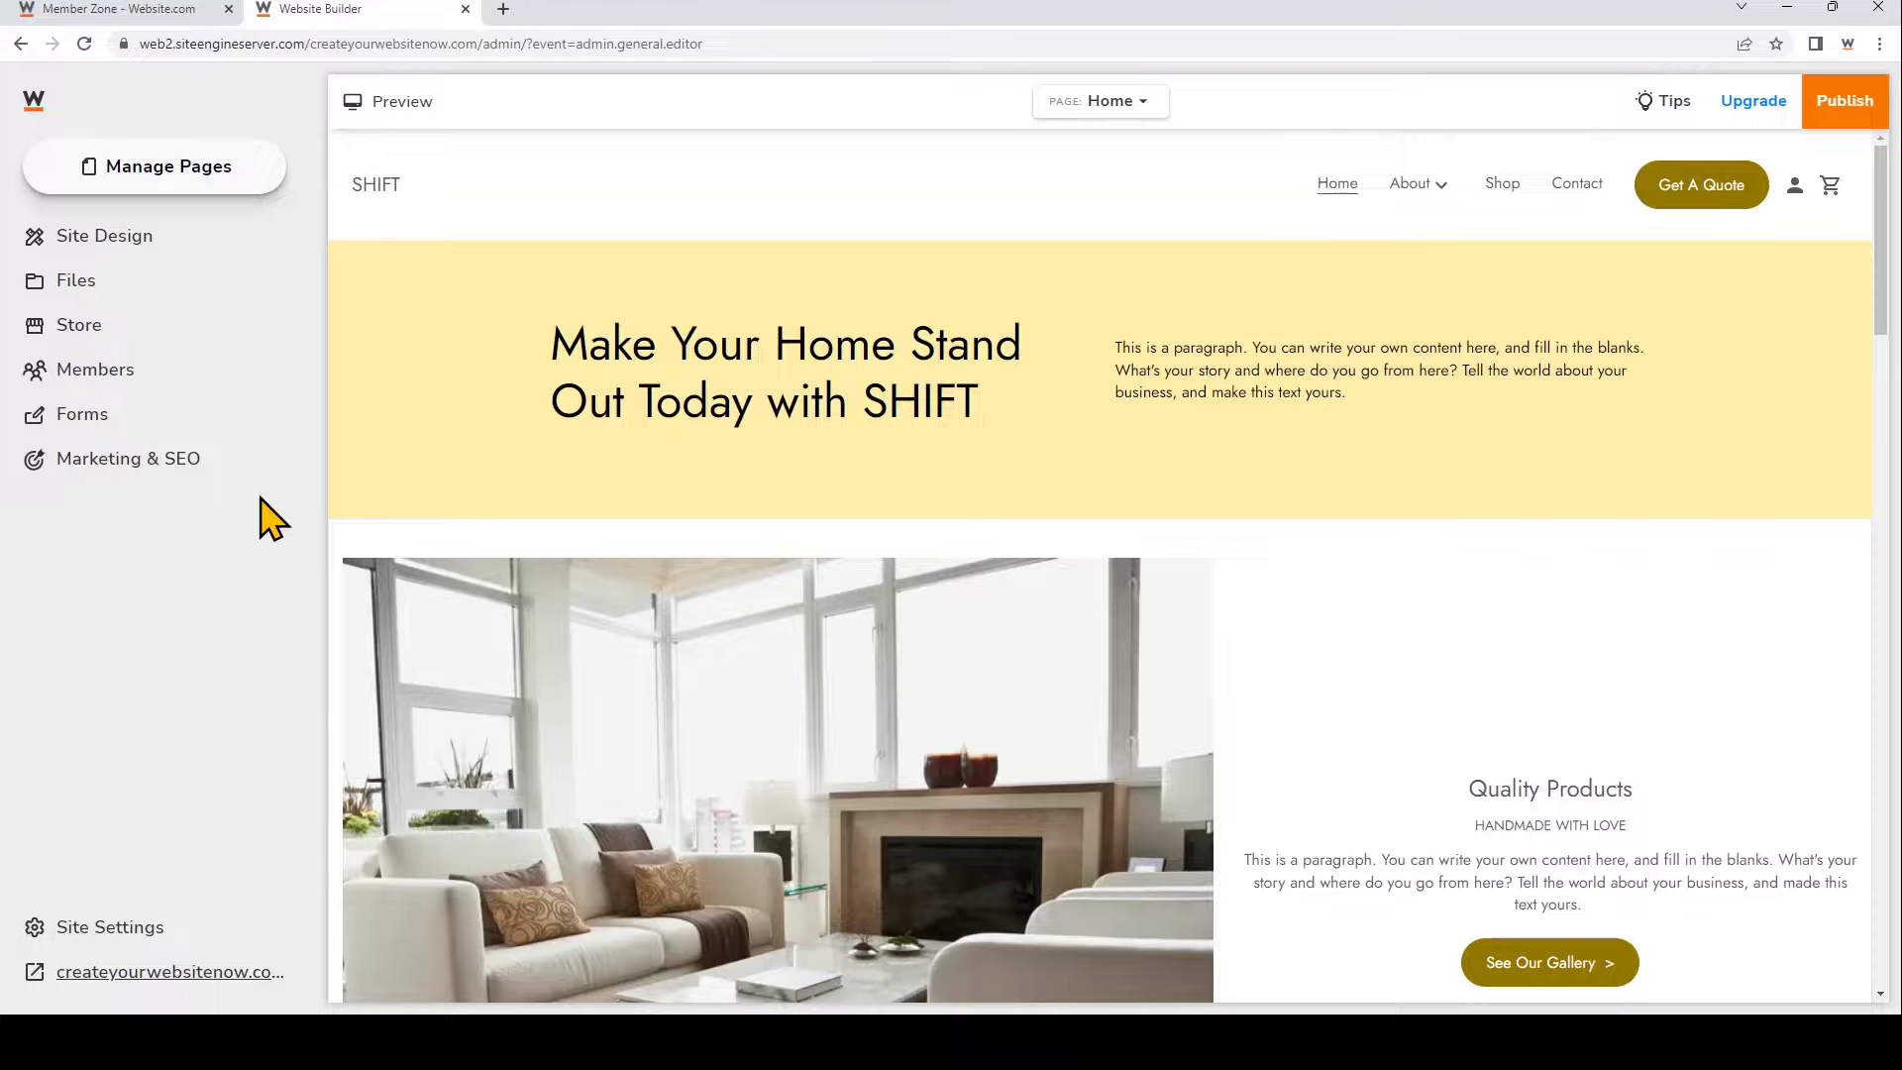
scroll(1486, 677, "down", 1)
scroll(1483, 664, "down", 1)
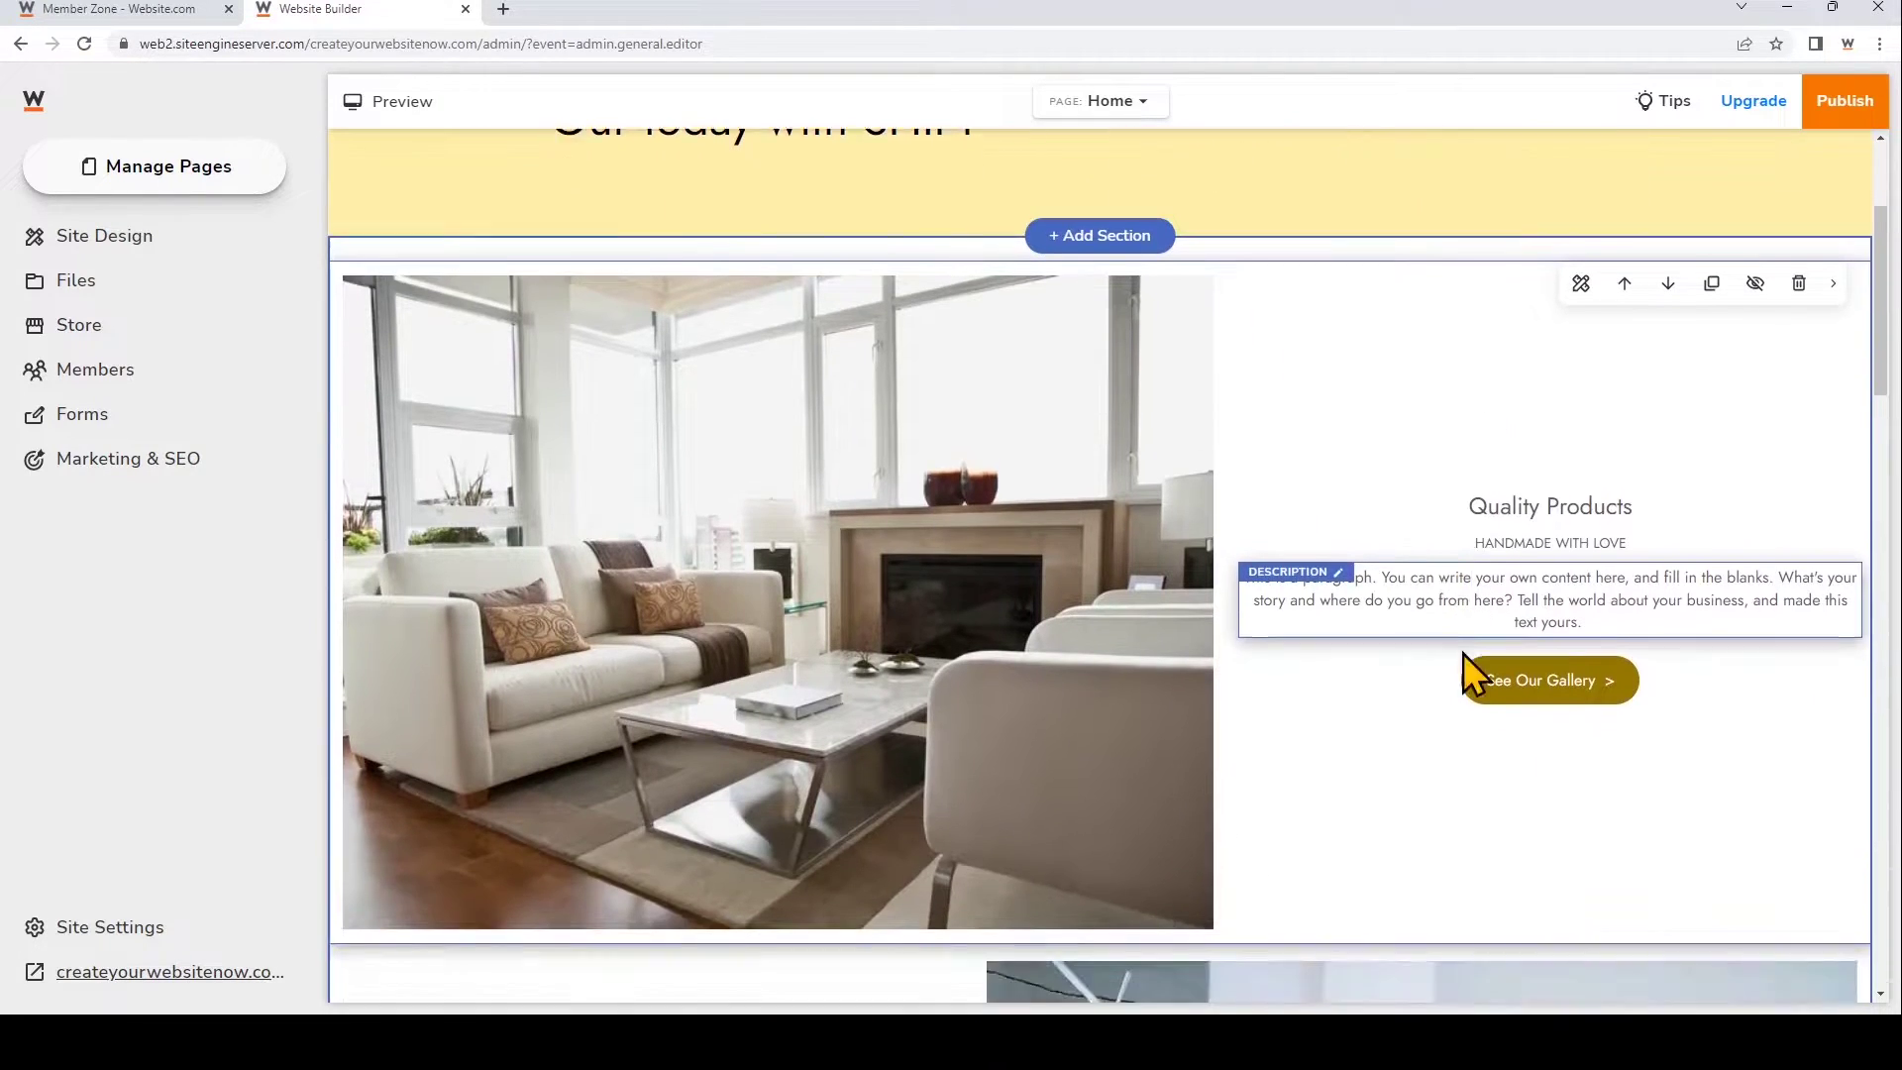
Select the Quality Products section on the canvas to show its settings.
left_click(1435, 330)
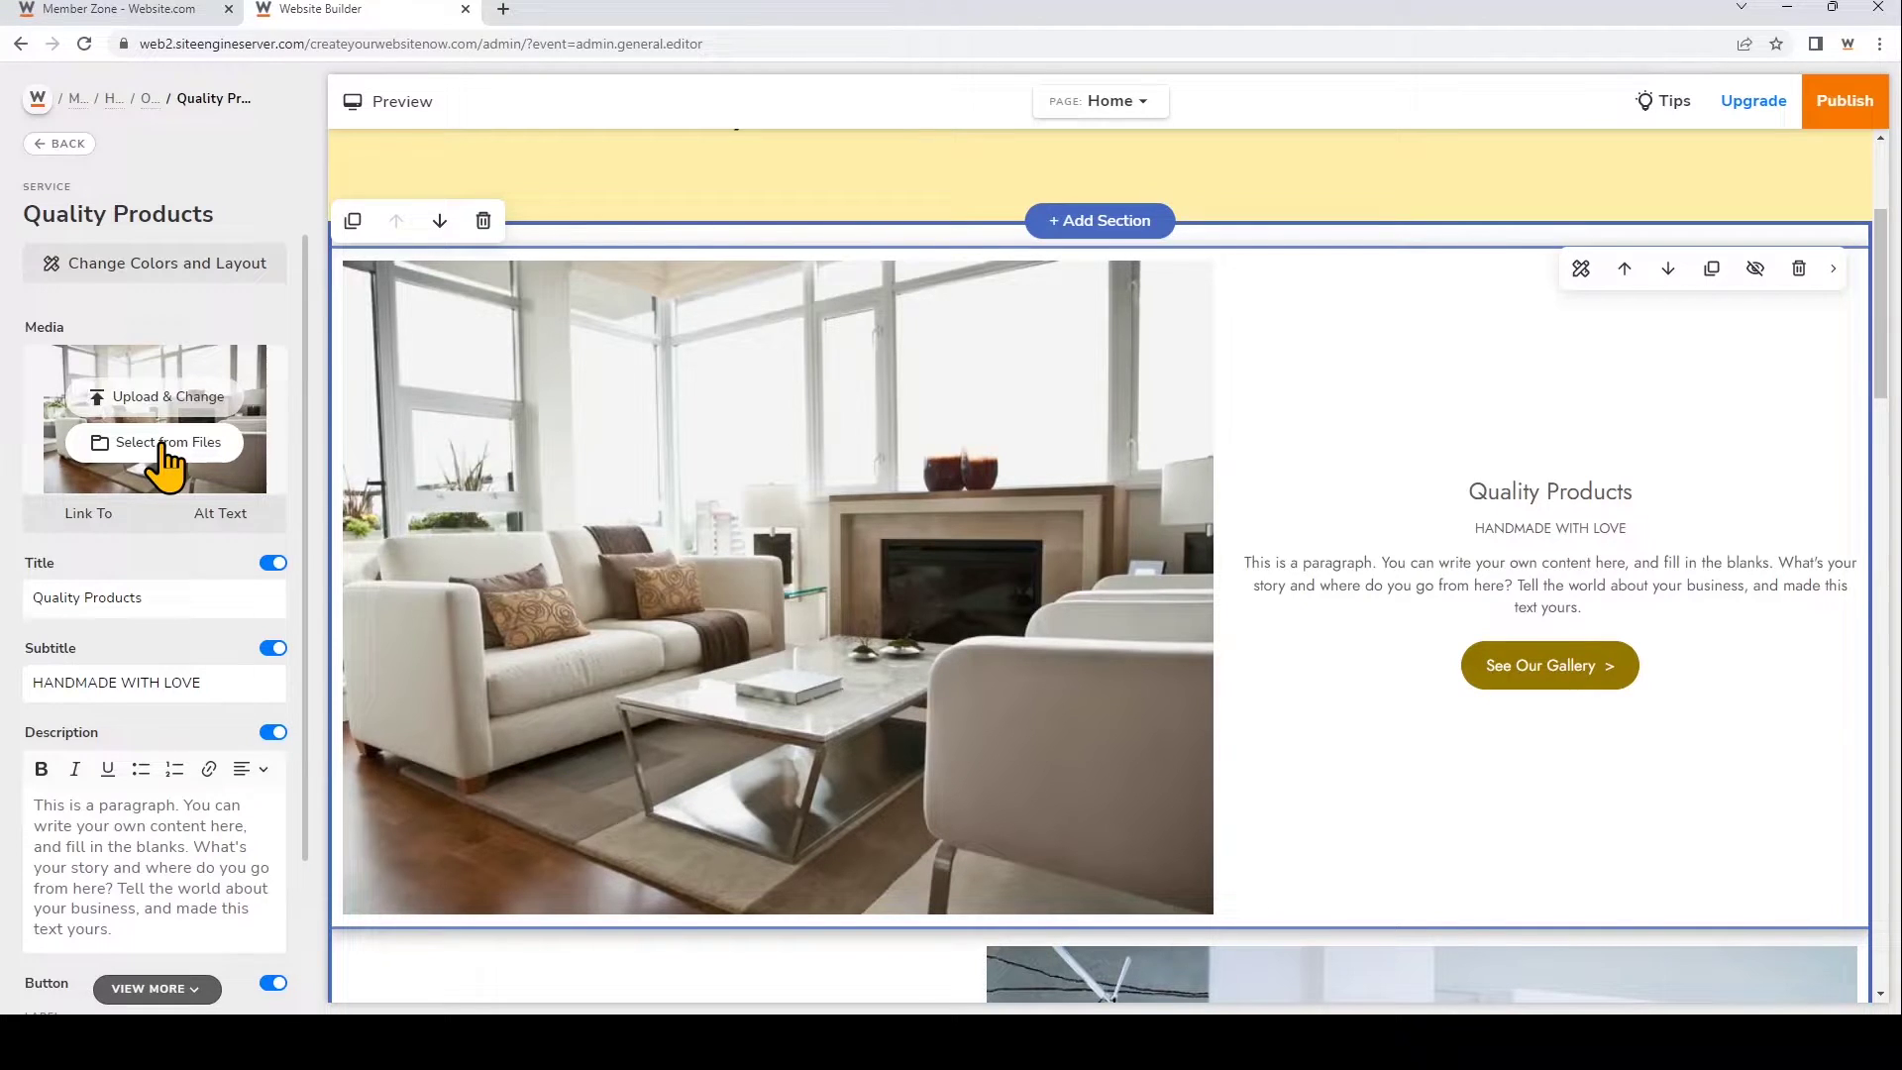
Upload the Bags photo from the Product Images folder into My Files.
left_click(165, 444)
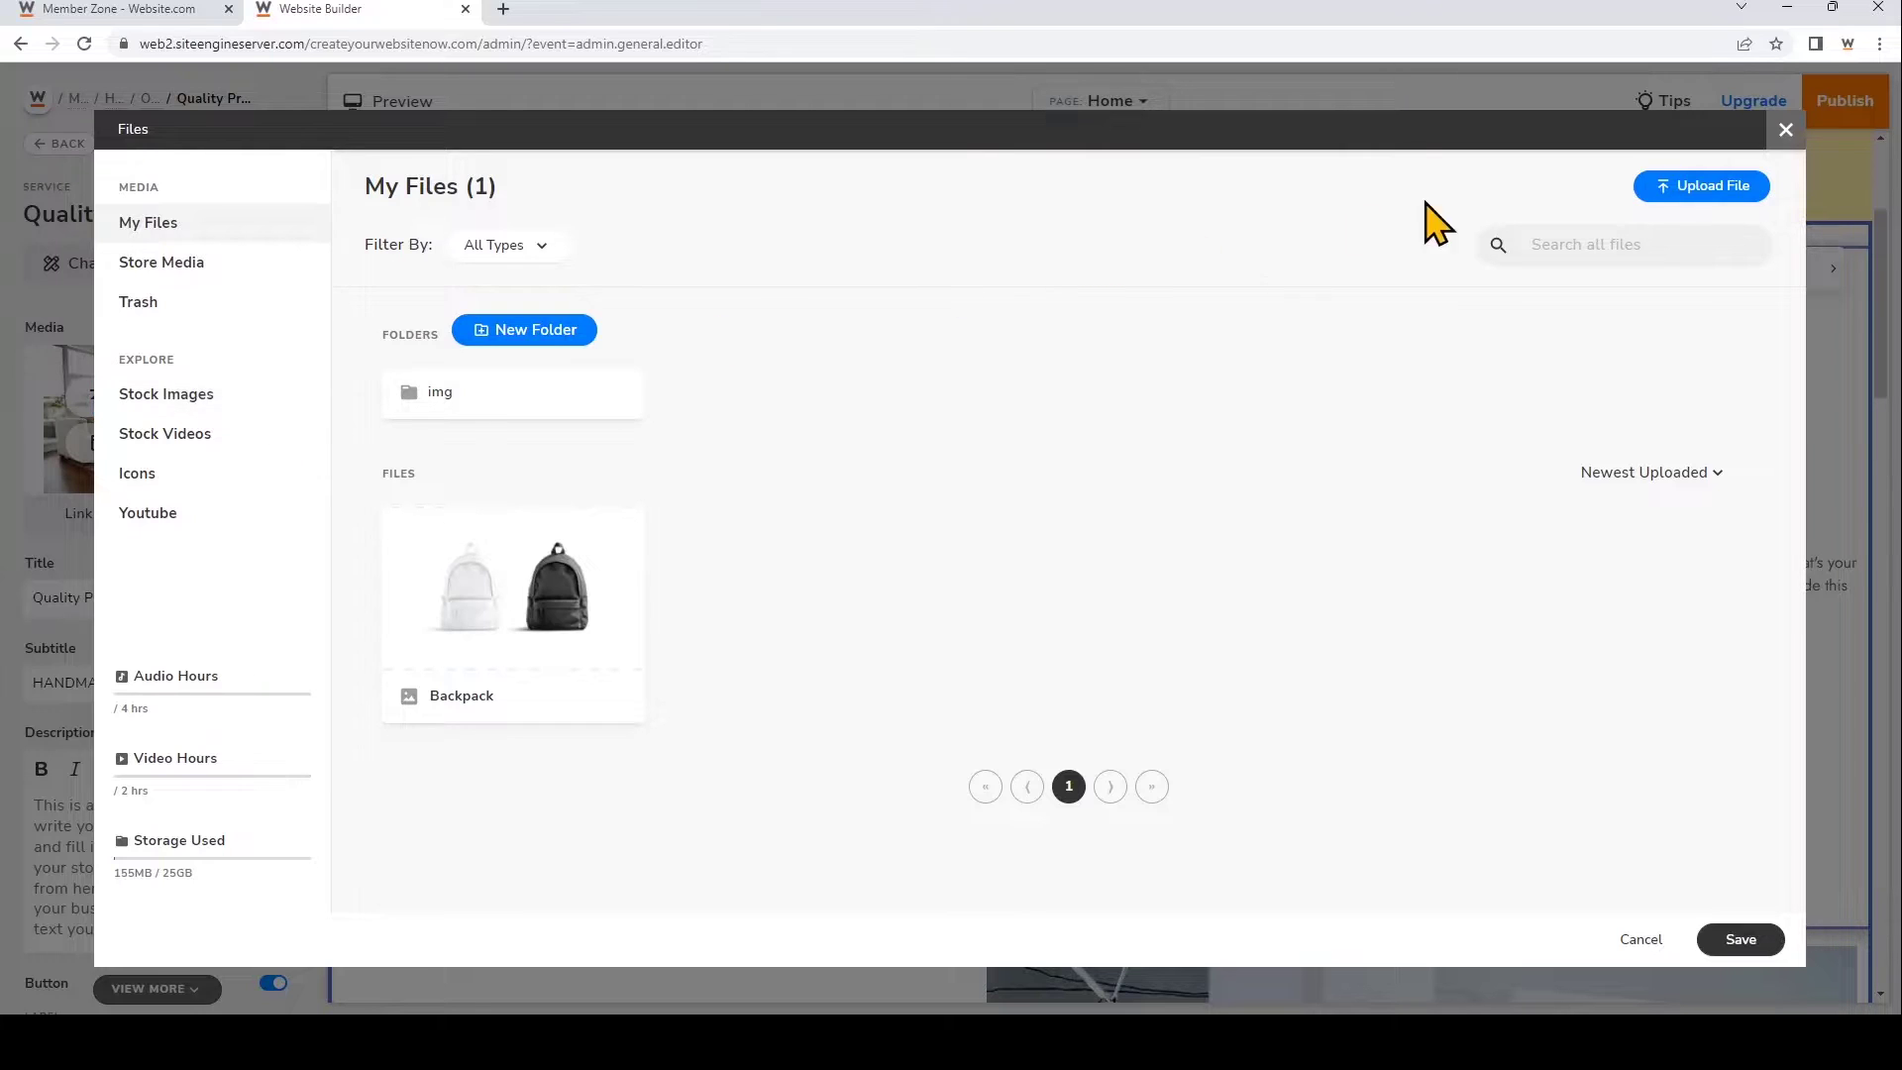
left_click(1696, 194)
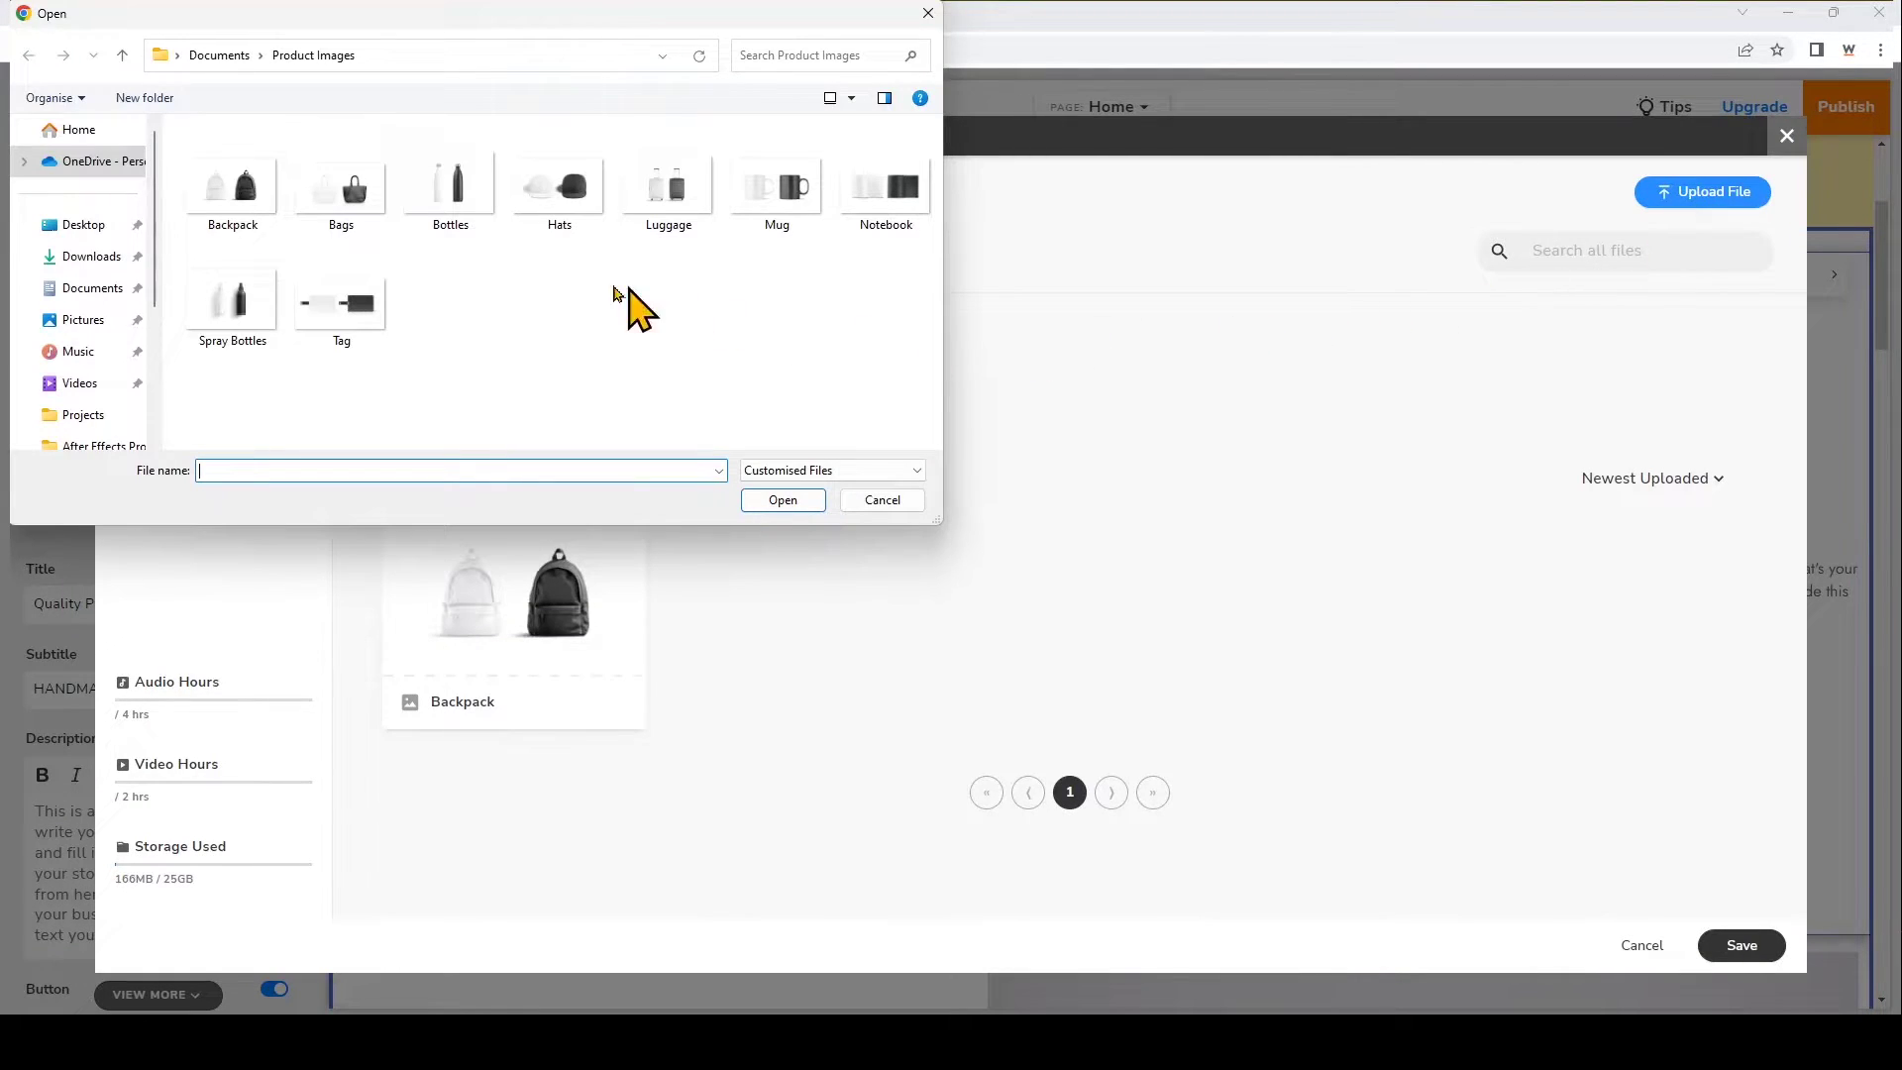
left_click(357, 230)
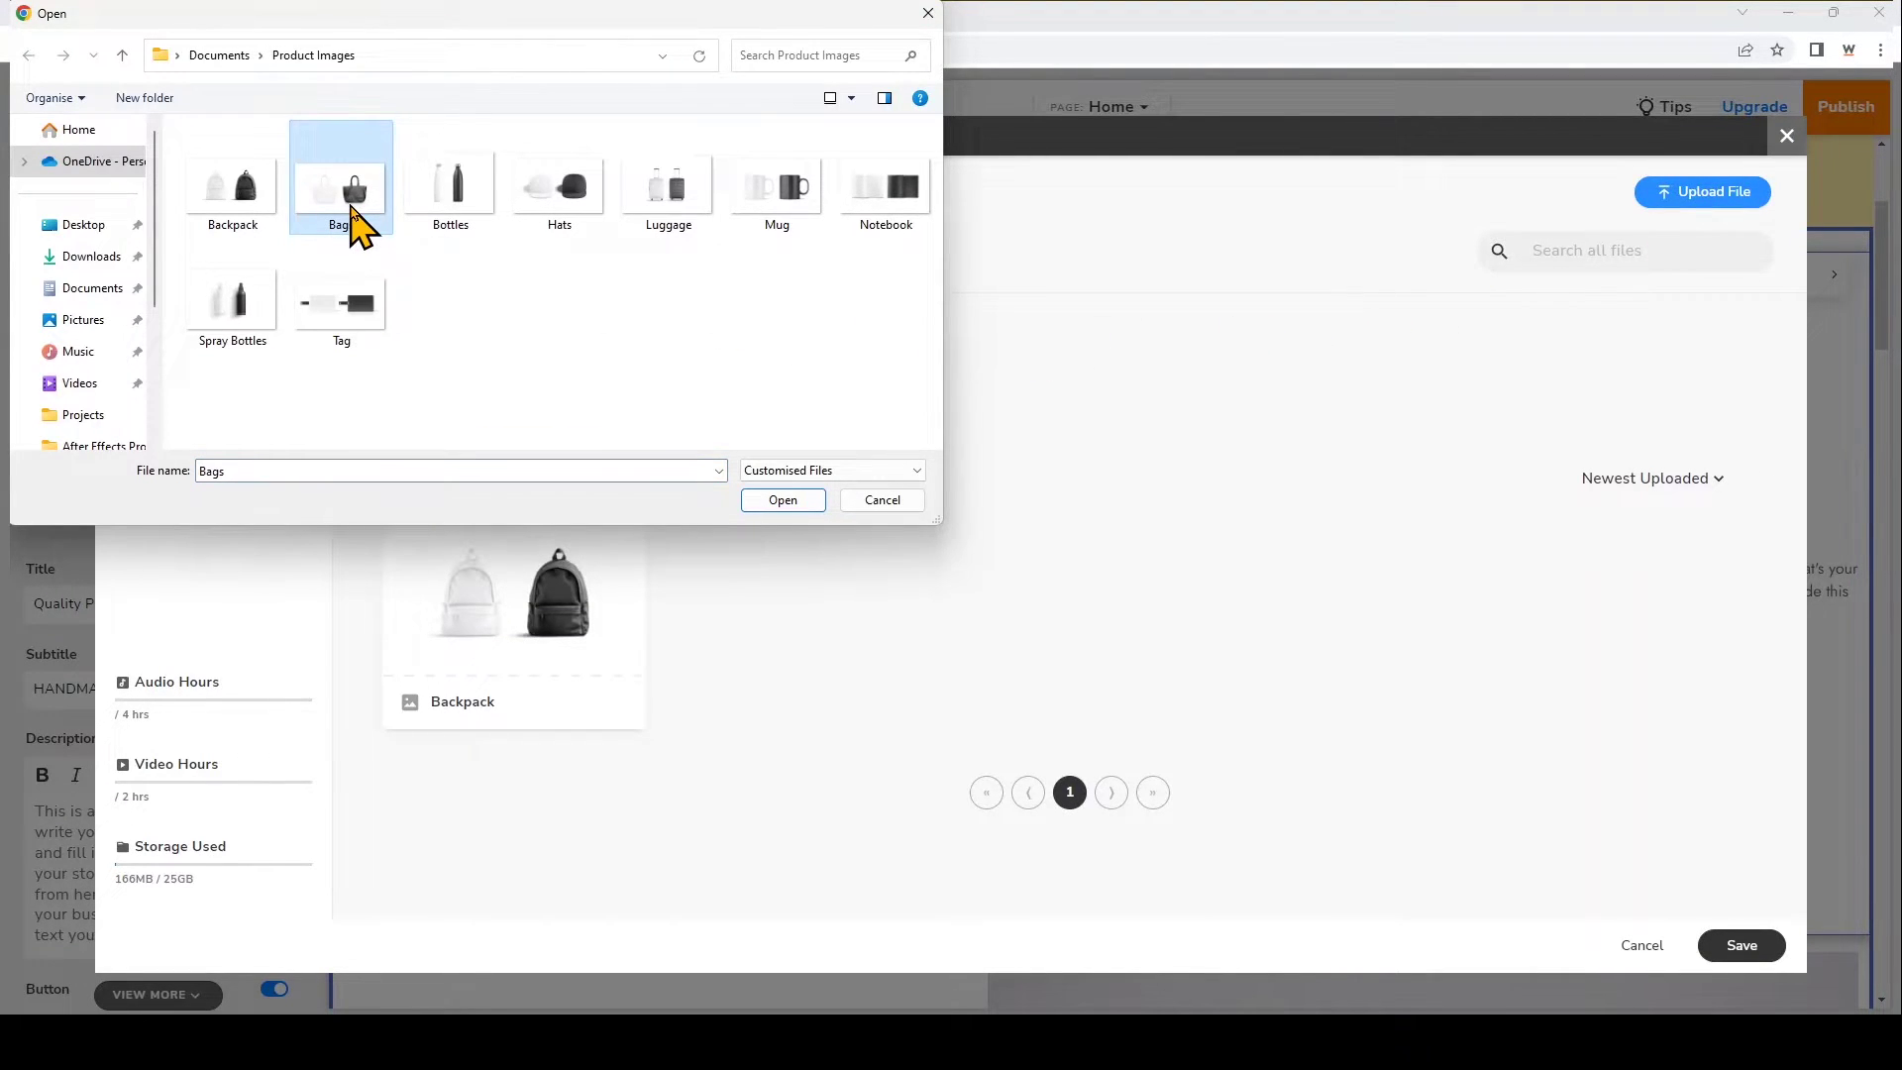
left_click(790, 506)
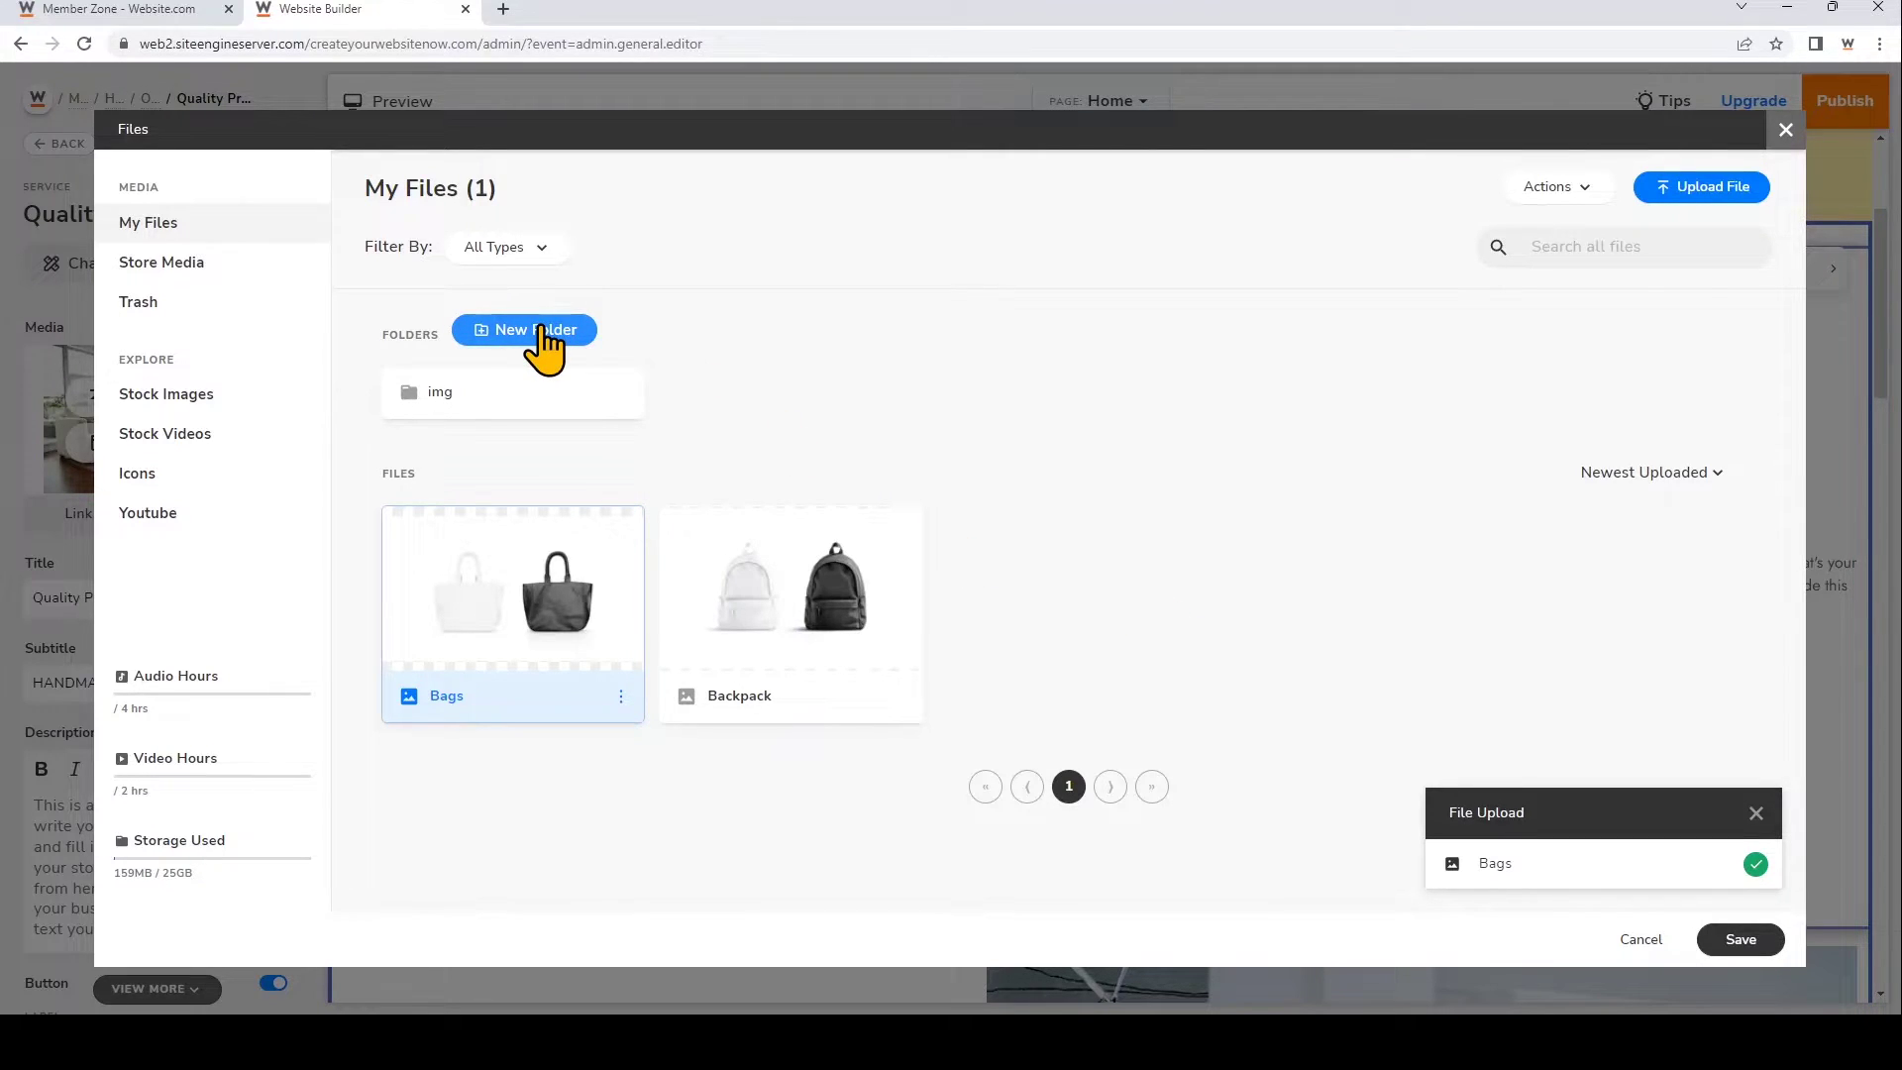
Choose the uploaded Bags image and save it as the Quality Products photo.
left_click(621, 695)
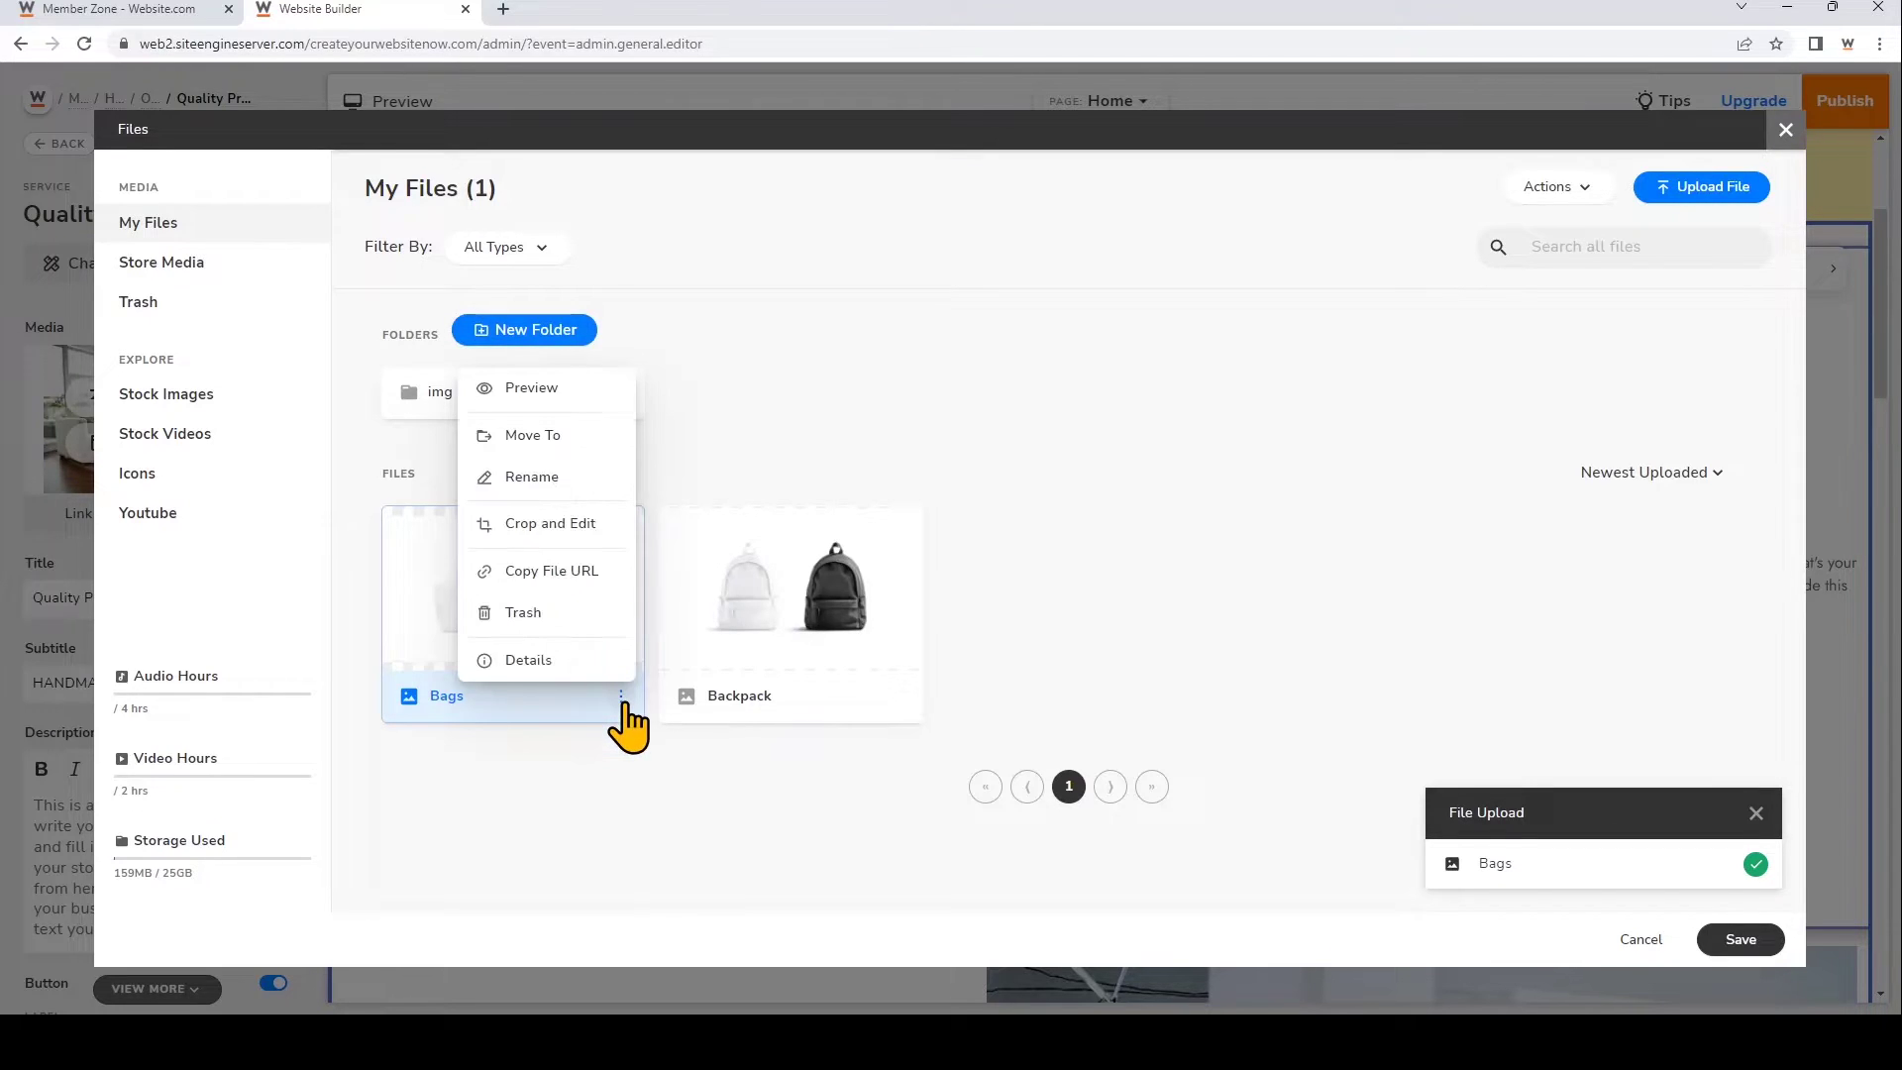
left_click(746, 497)
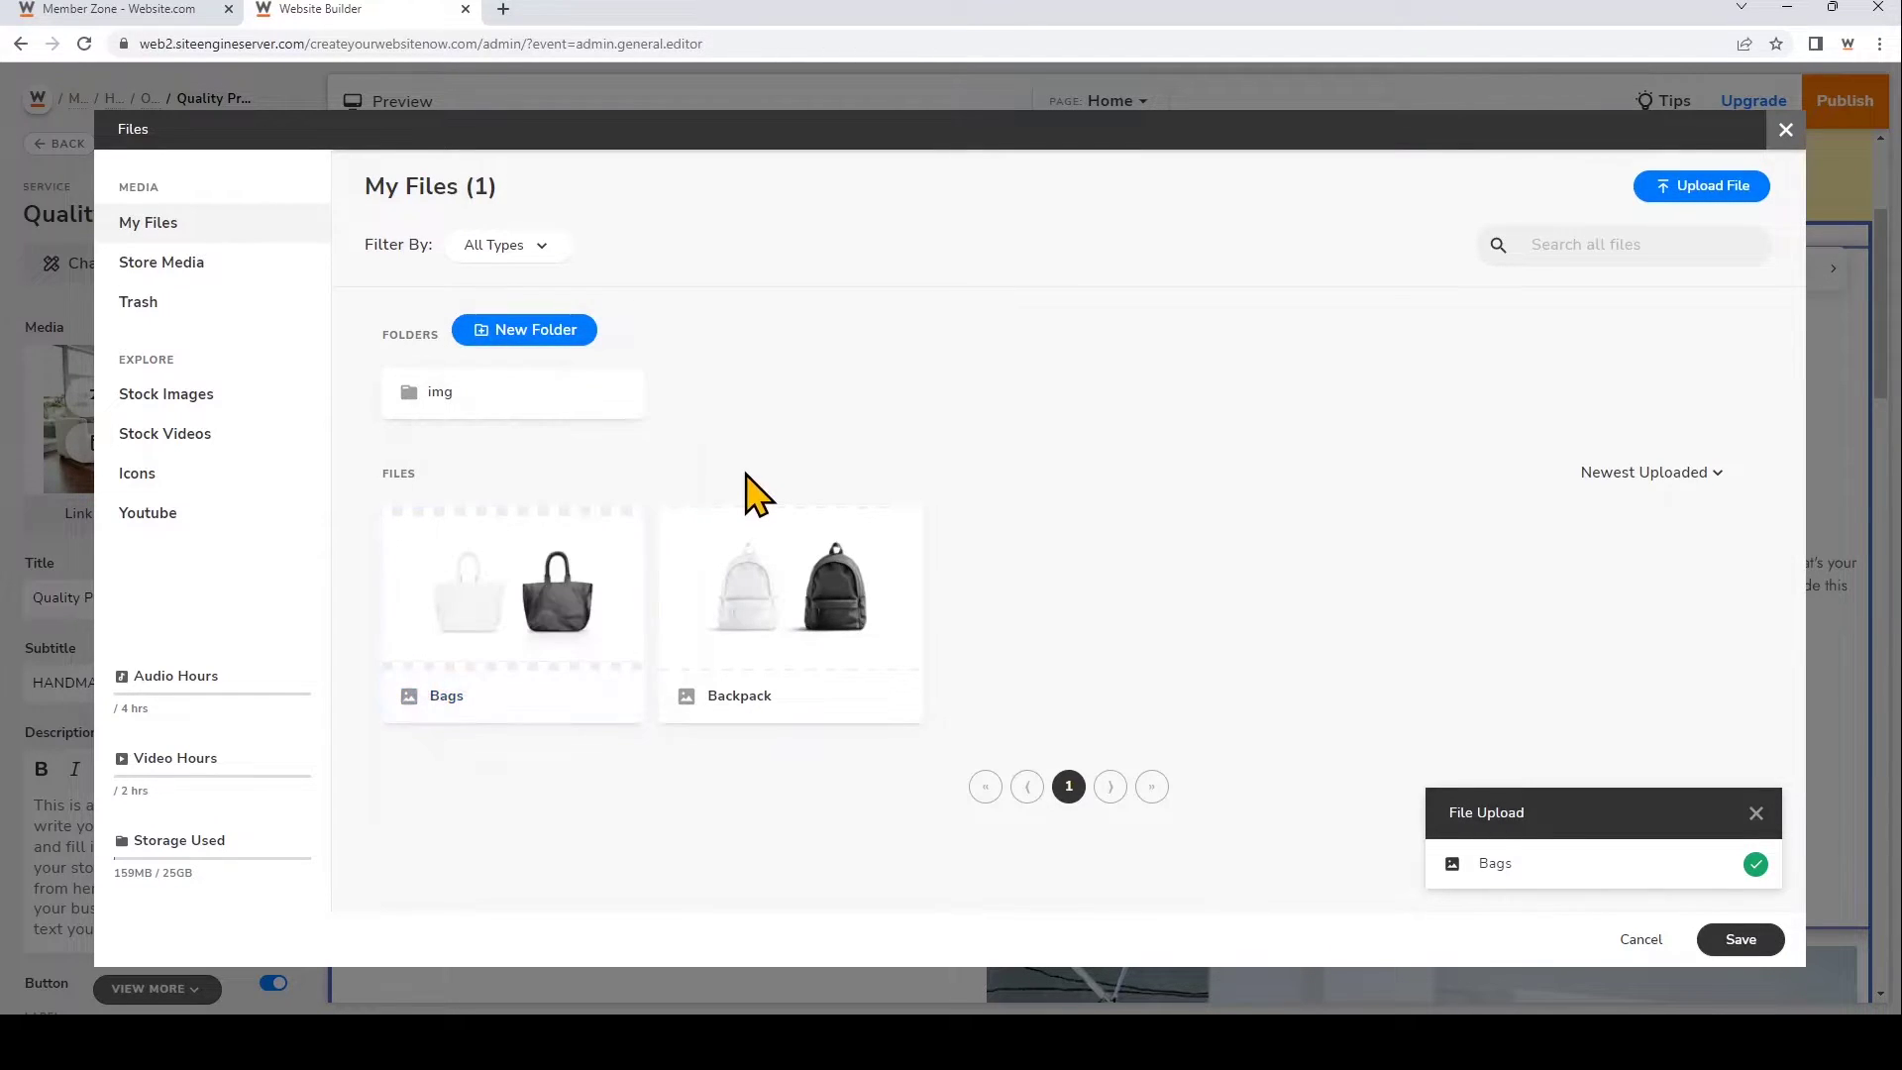
left_click(602, 613)
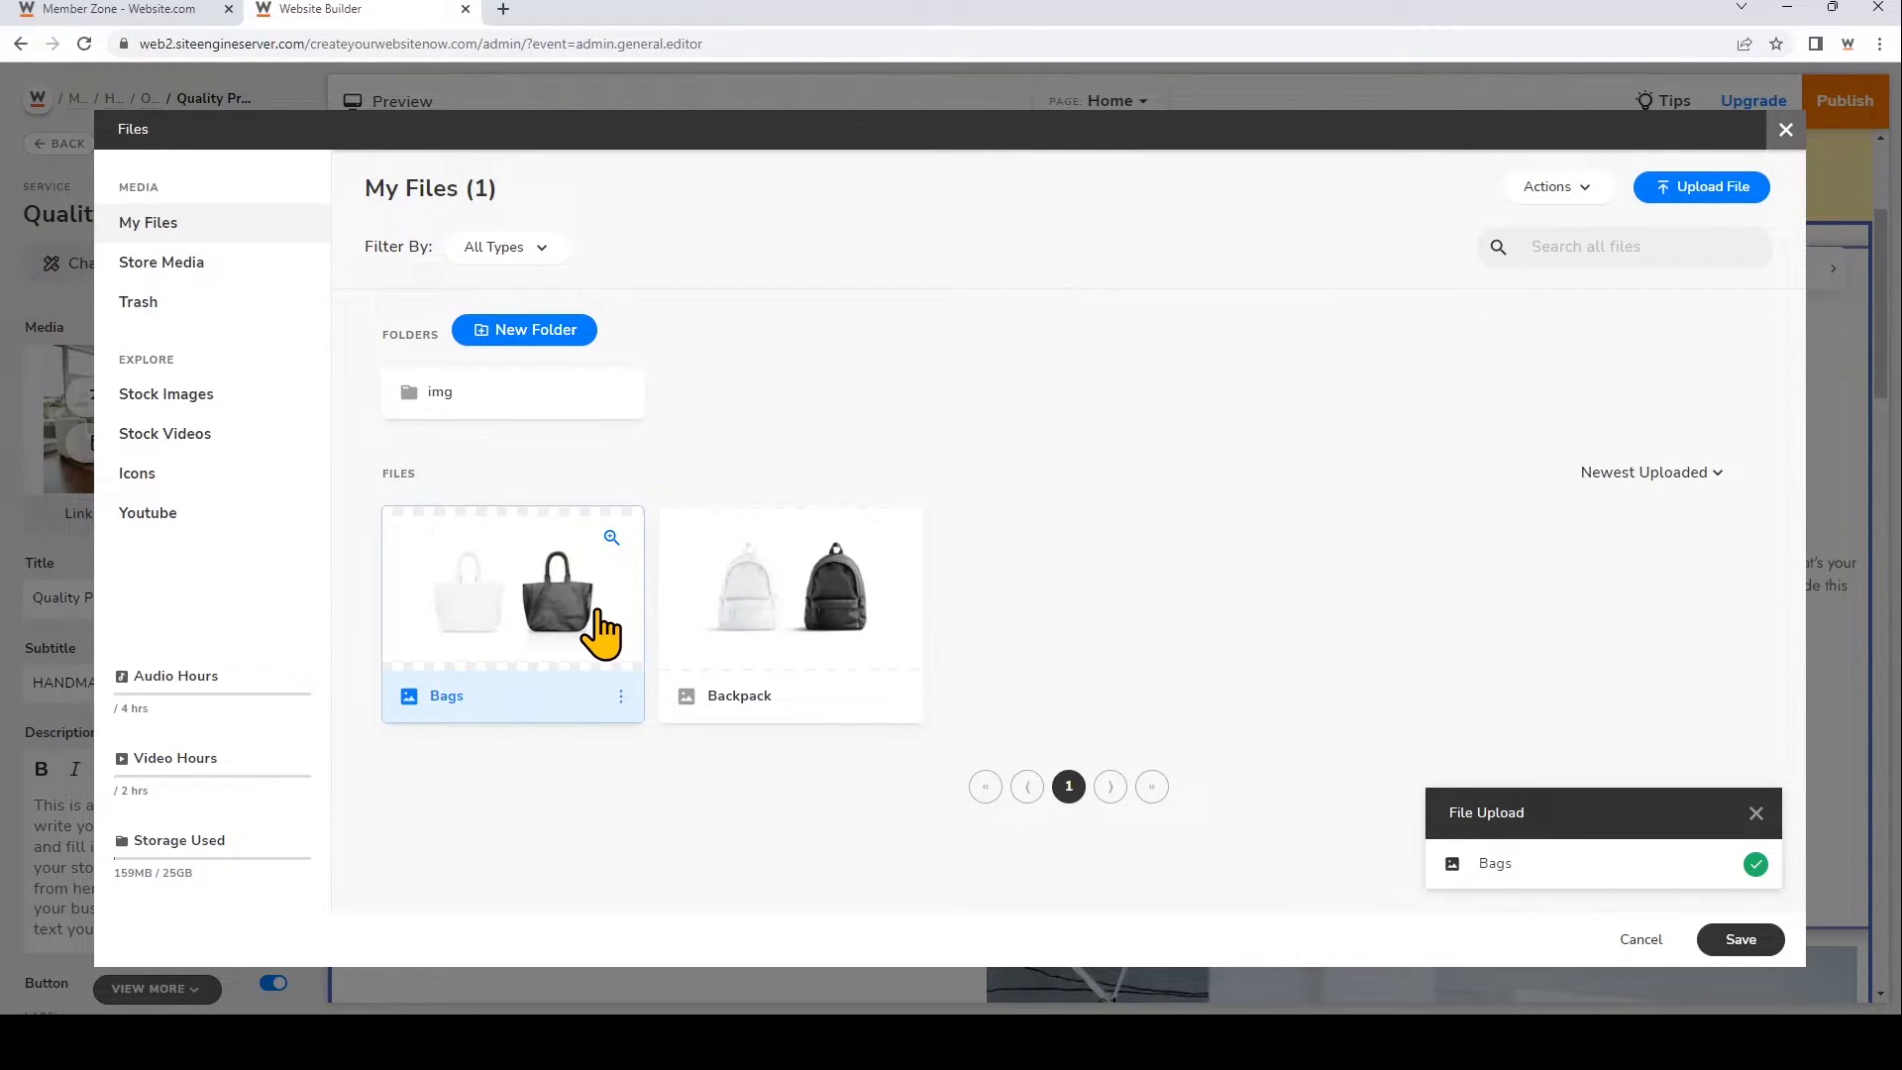
left_click(1732, 942)
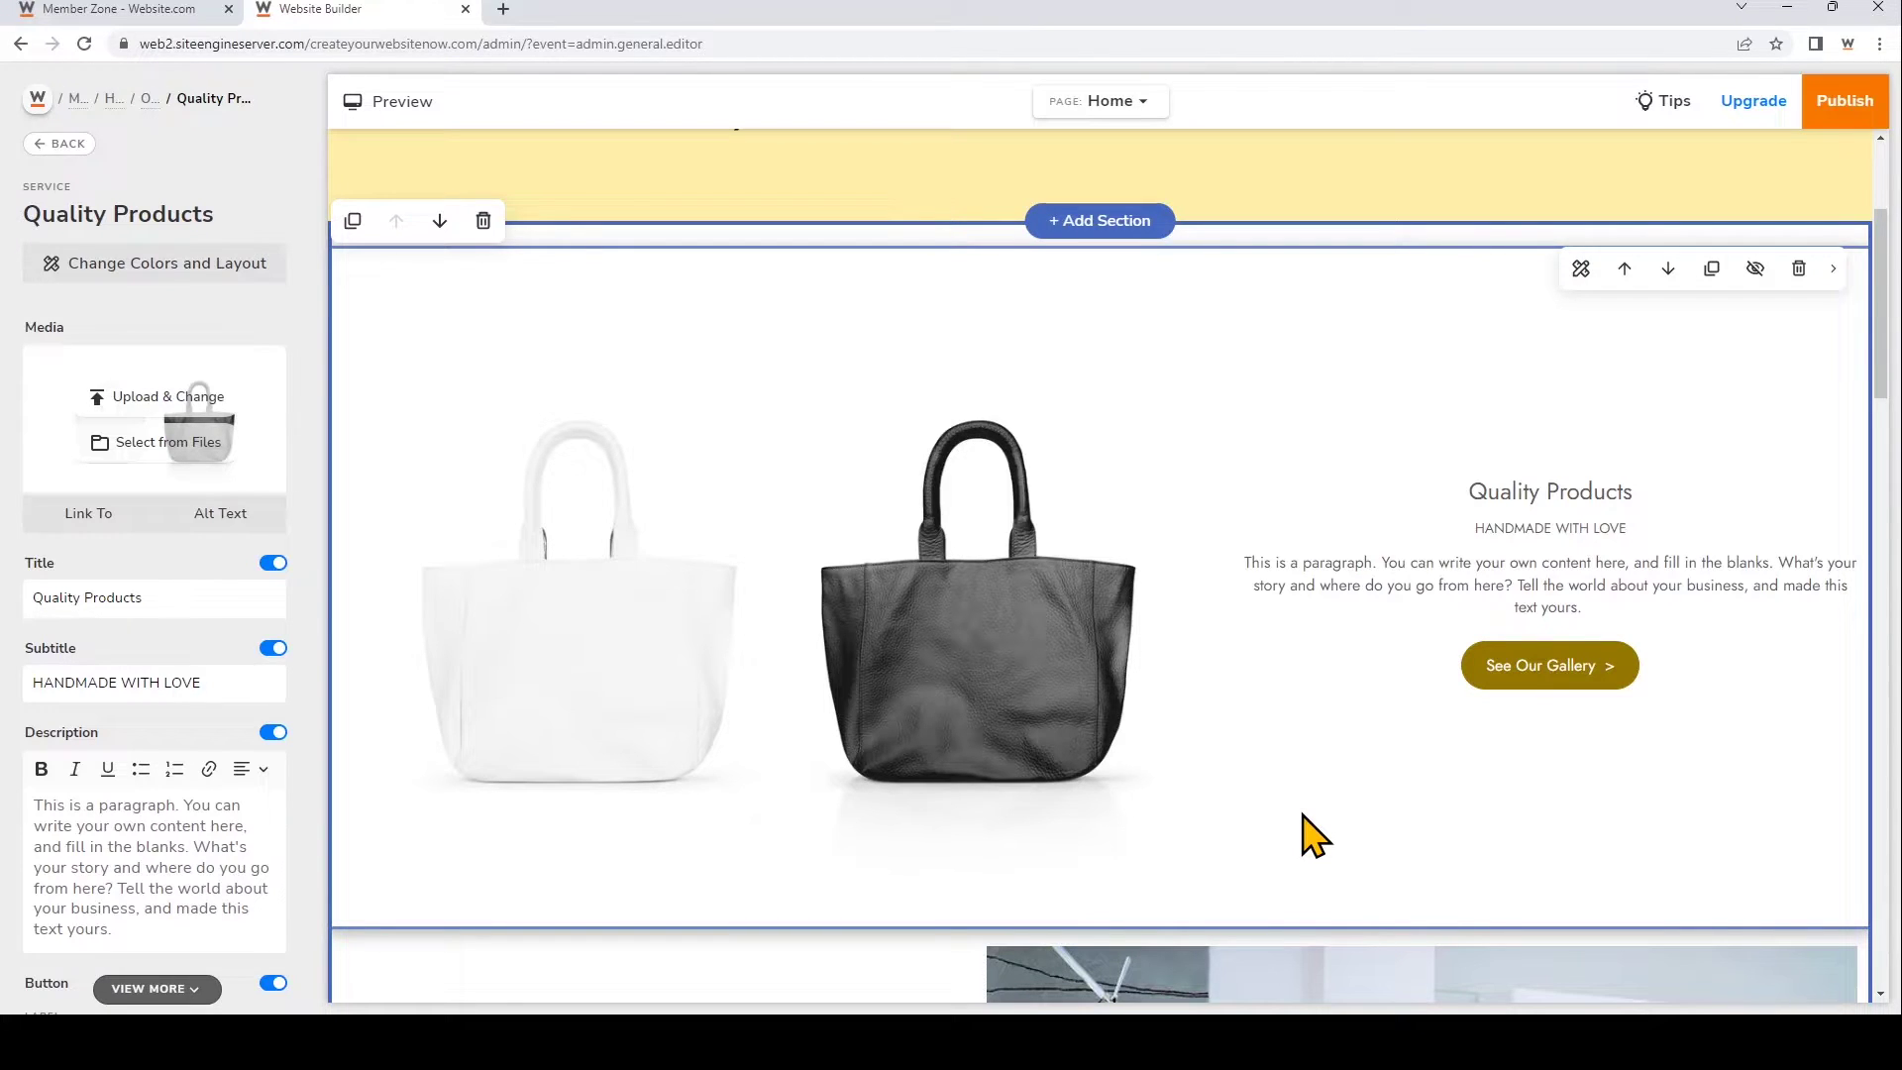
scroll(1271, 836, "down", 3)
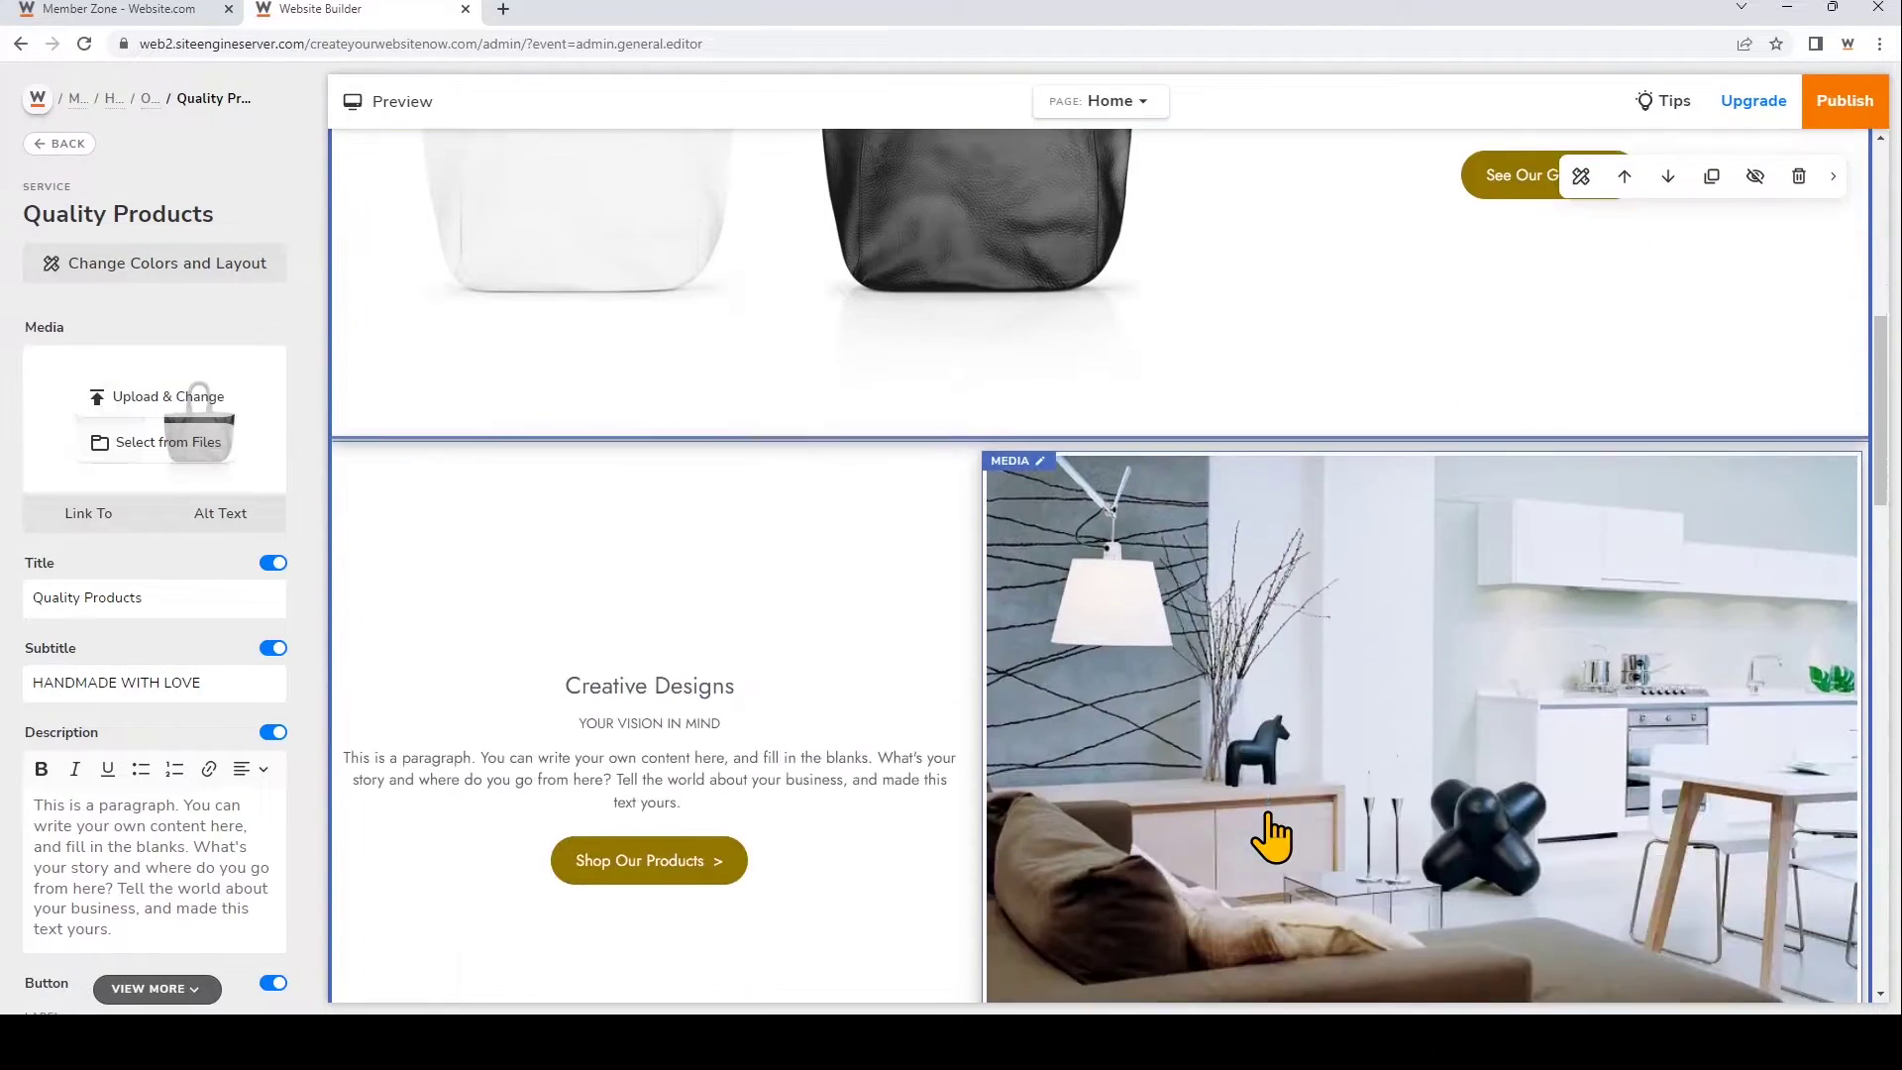
scroll(1271, 835, "down", 1)
Select the Creative Designs section and its kitchen photo to edit its media.
left_click(911, 835)
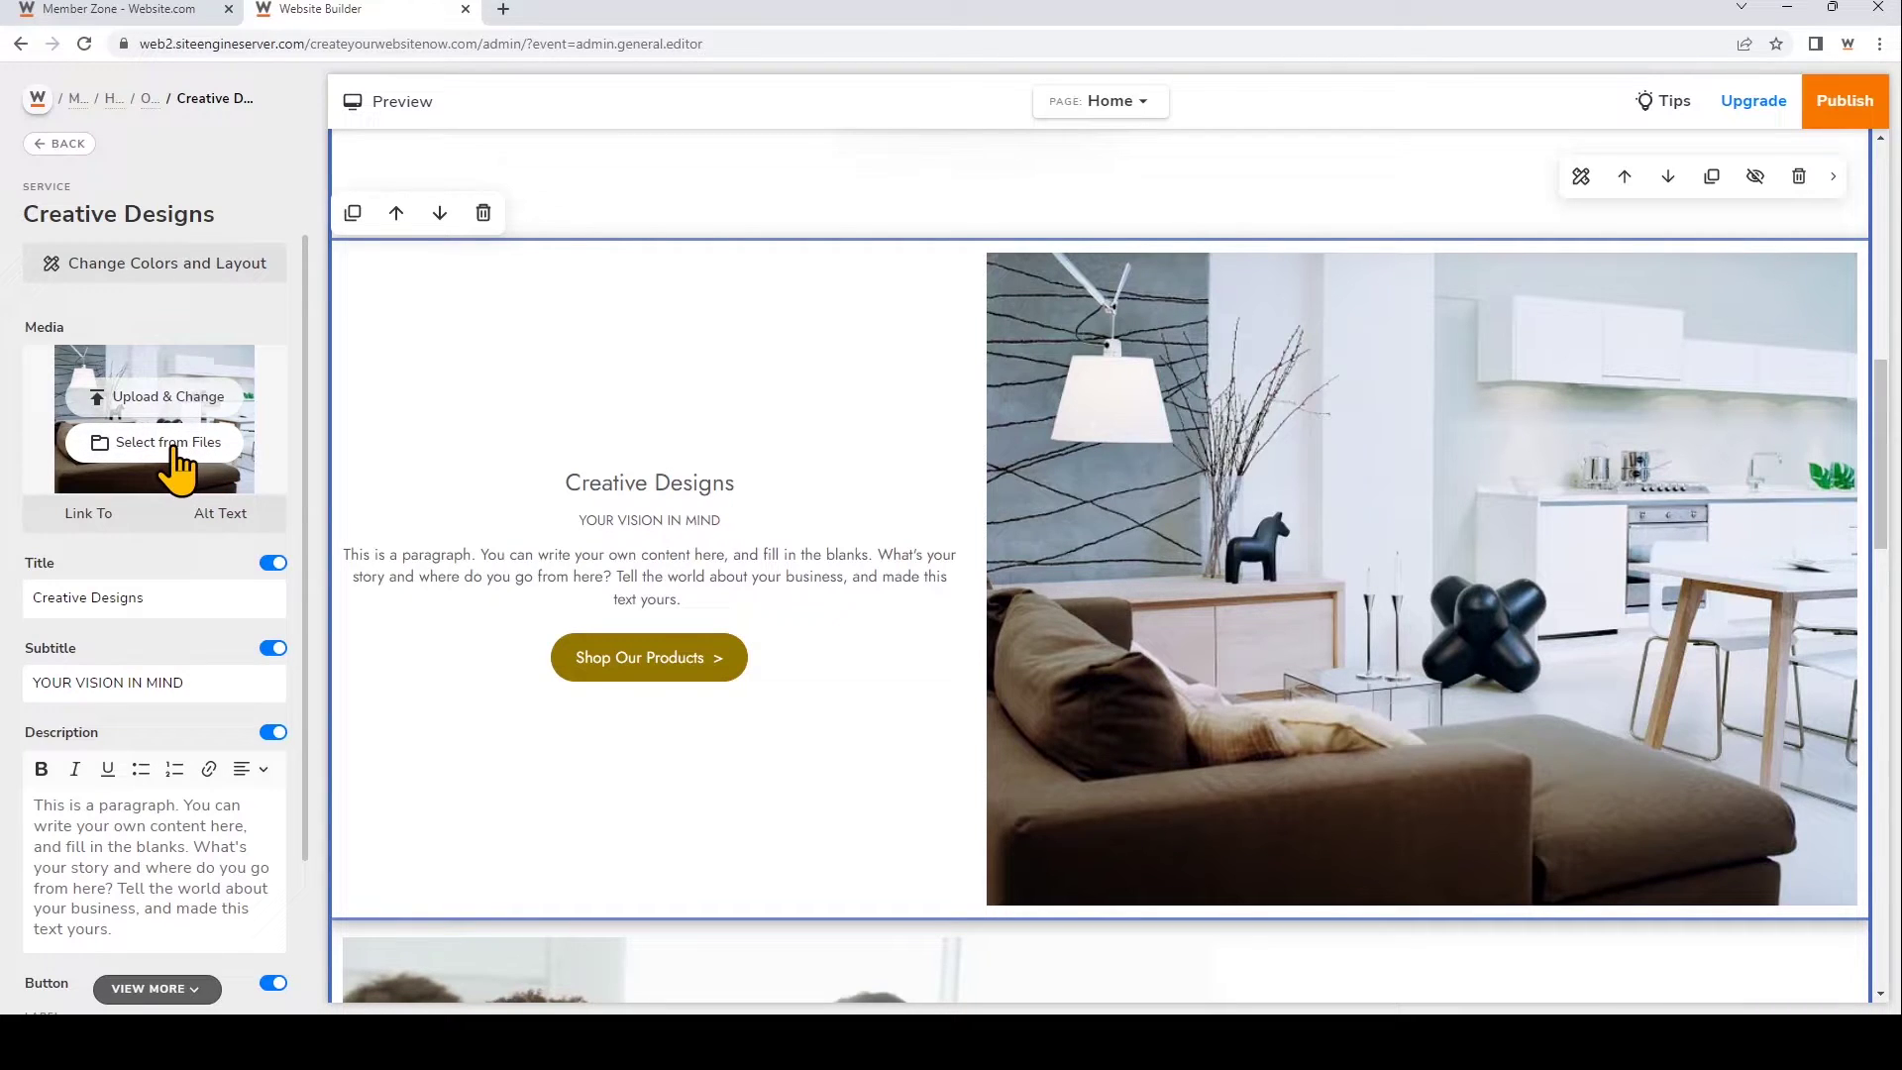
left_click(1026, 509)
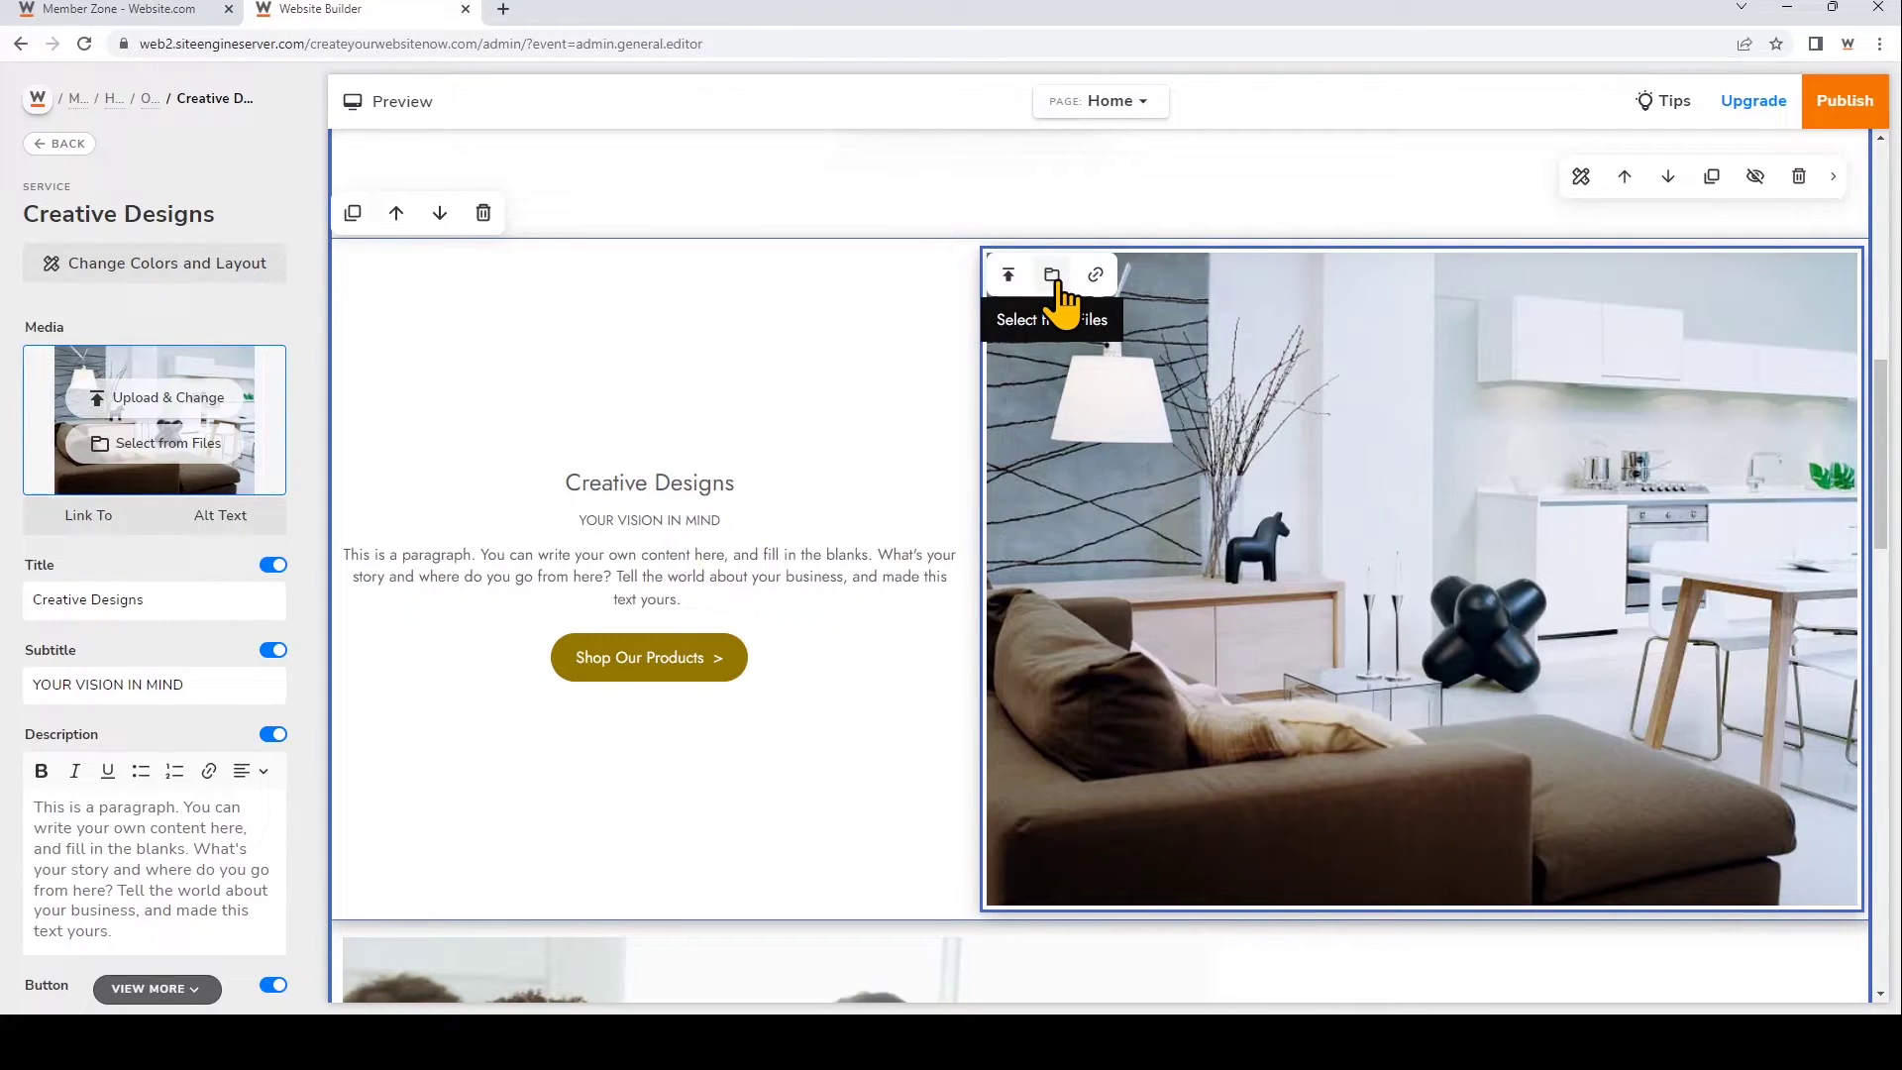
From Stock Images filtered to Fashion, save the meditating woman photo as the Creative Designs image.
left_click(1054, 279)
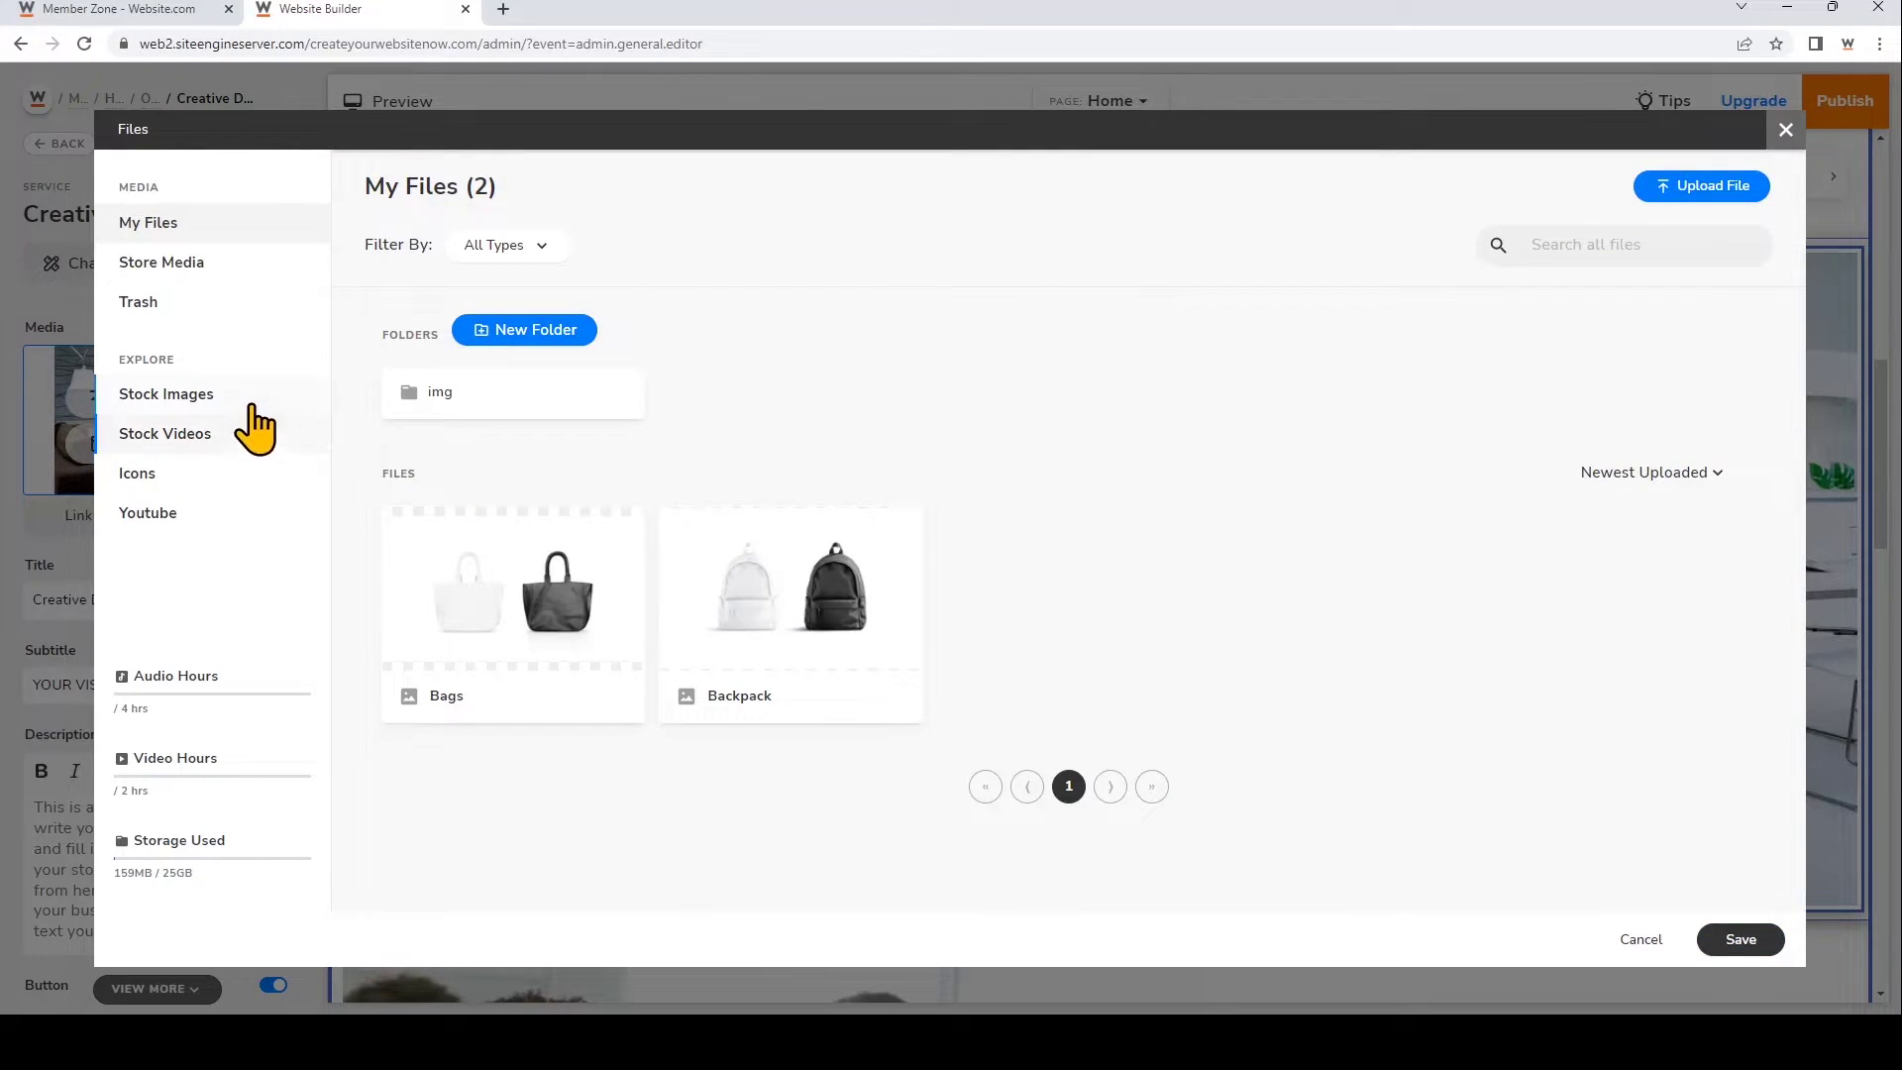
left_click(249, 420)
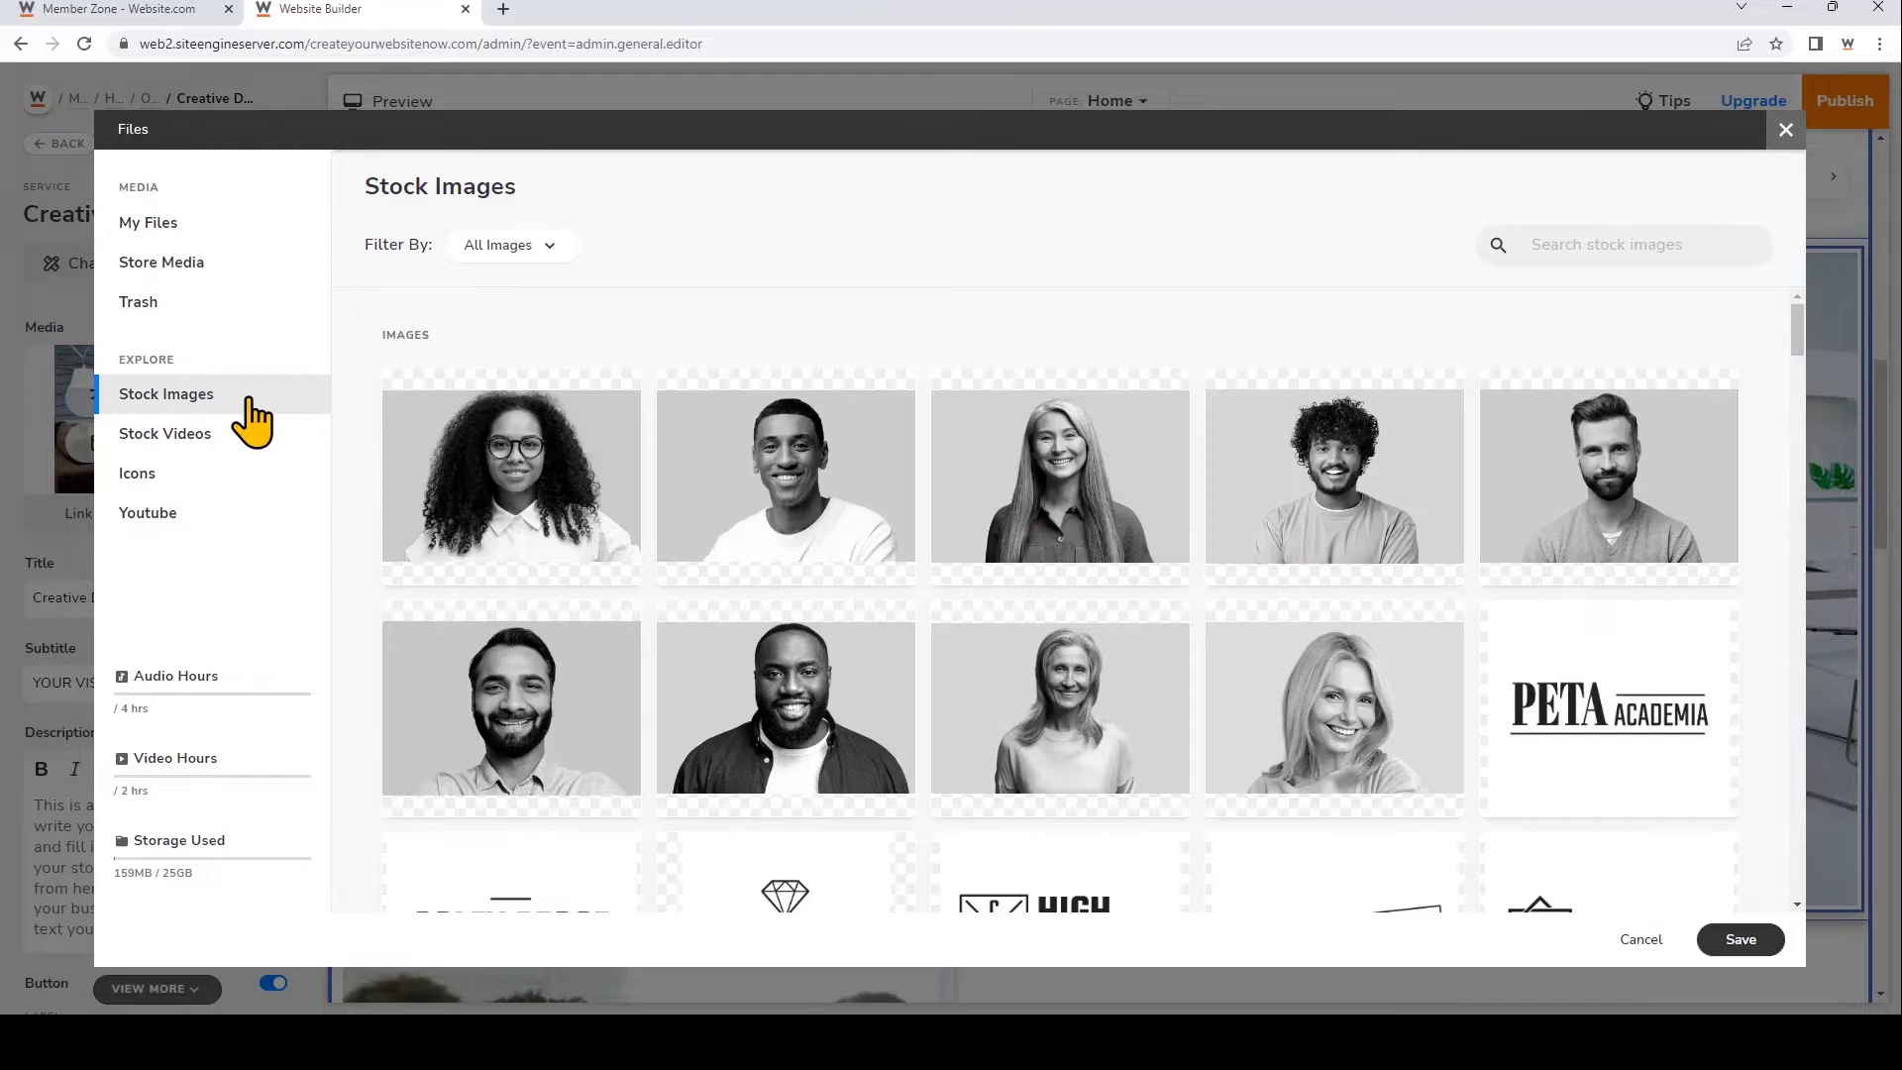
left_click(569, 268)
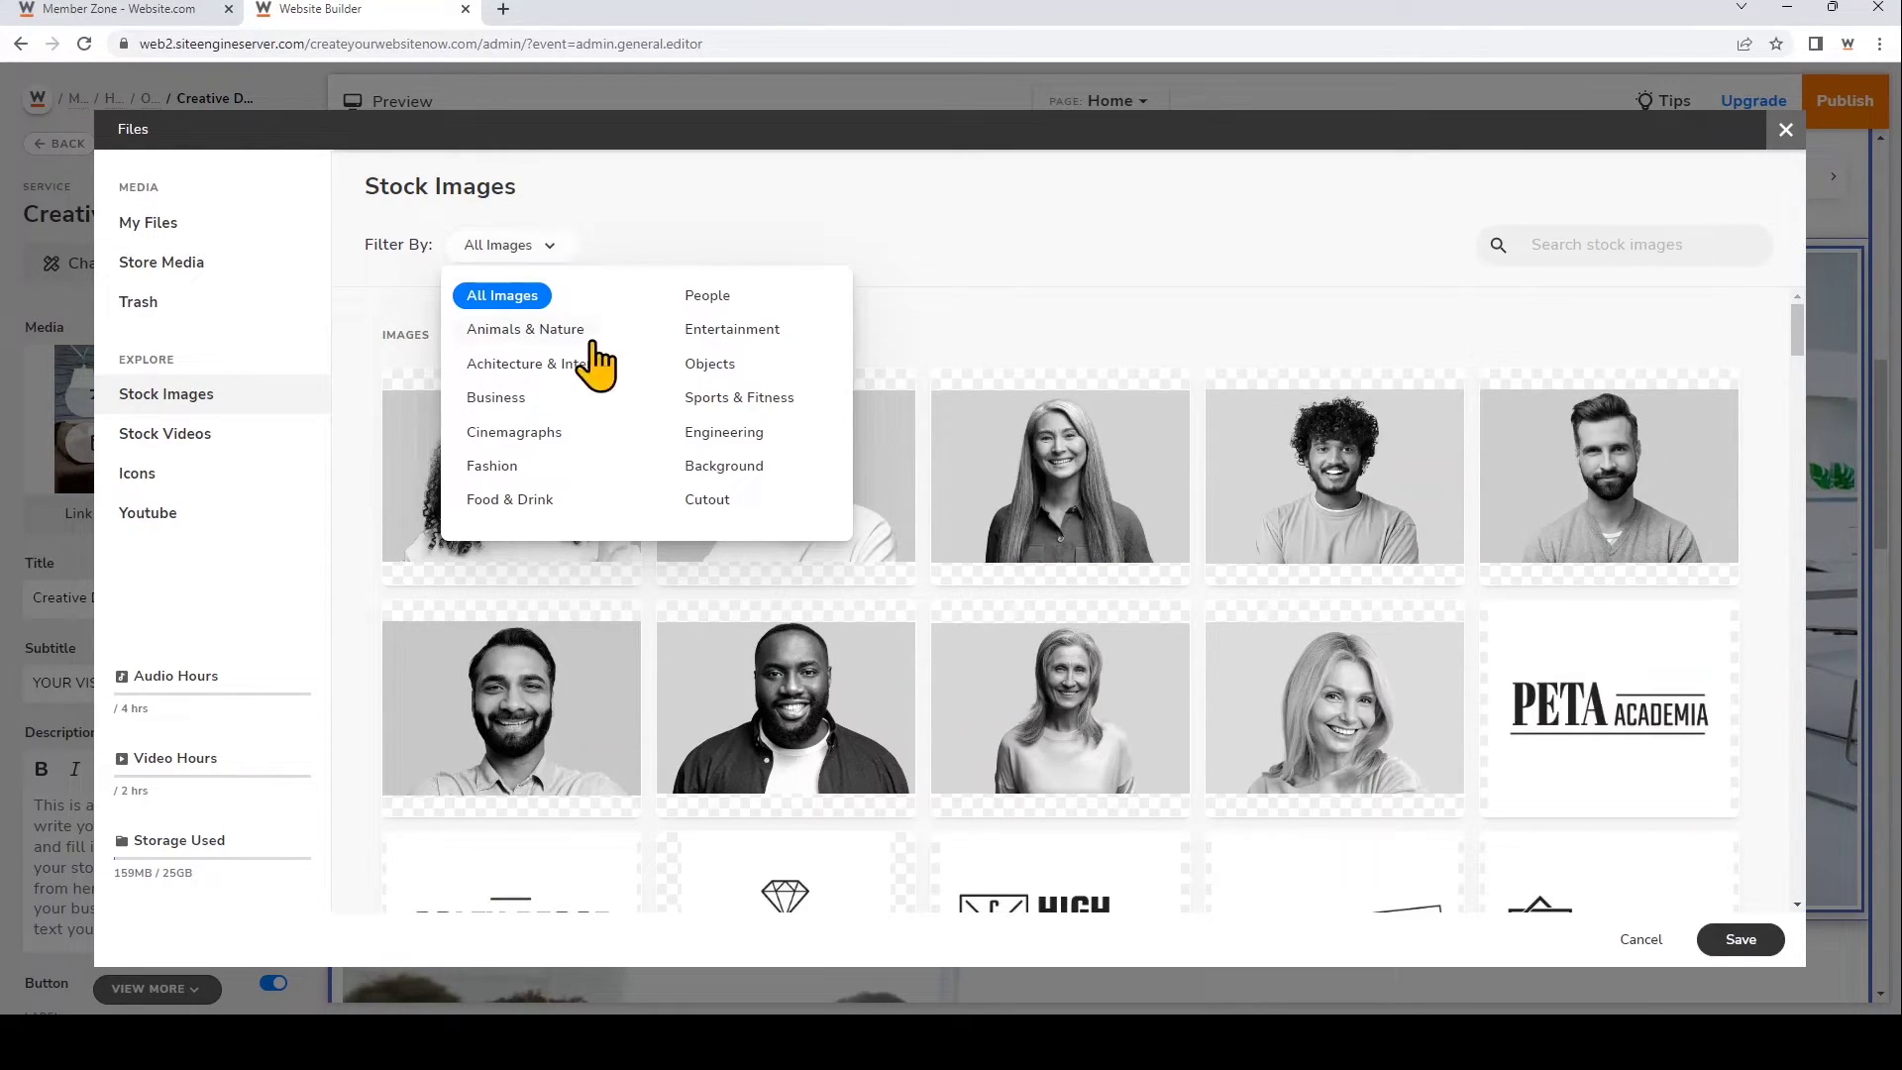
left_click(515, 470)
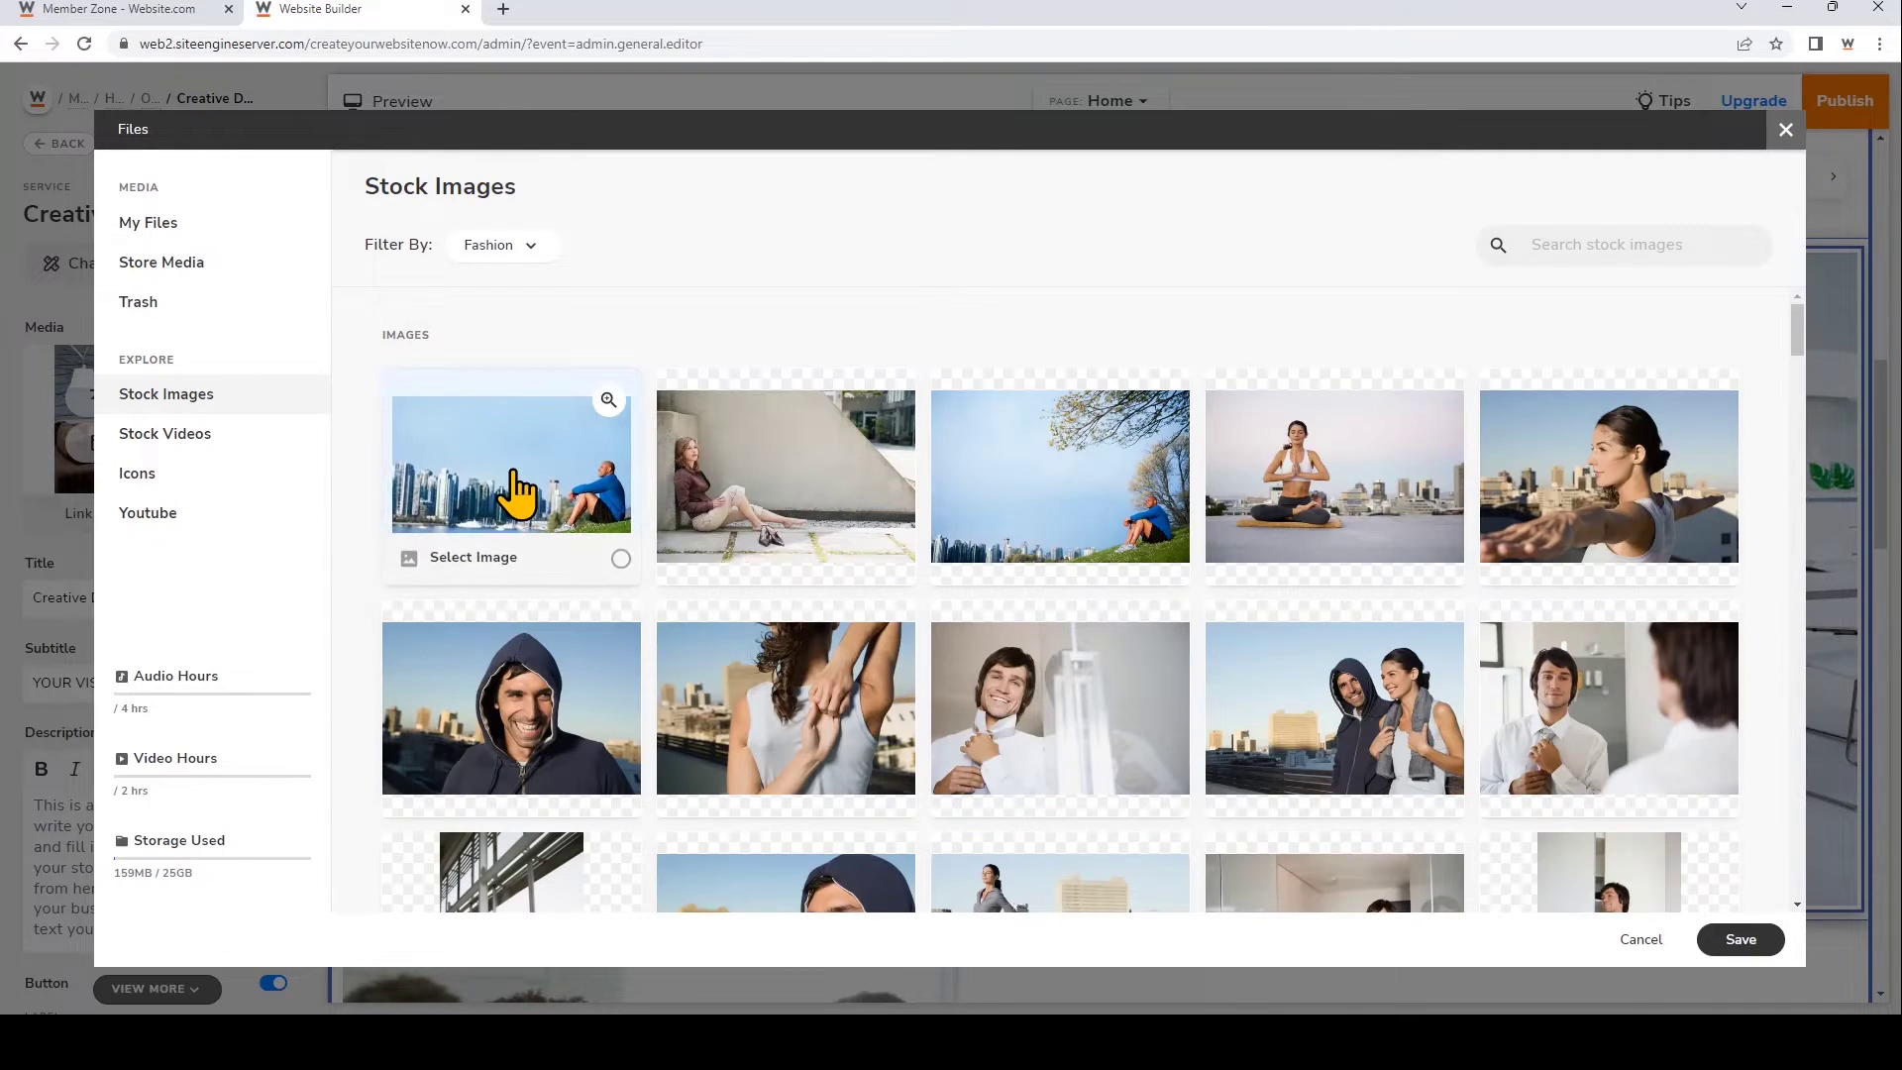
scroll(1297, 524, "down", 3)
scroll(1297, 523, "down", 2)
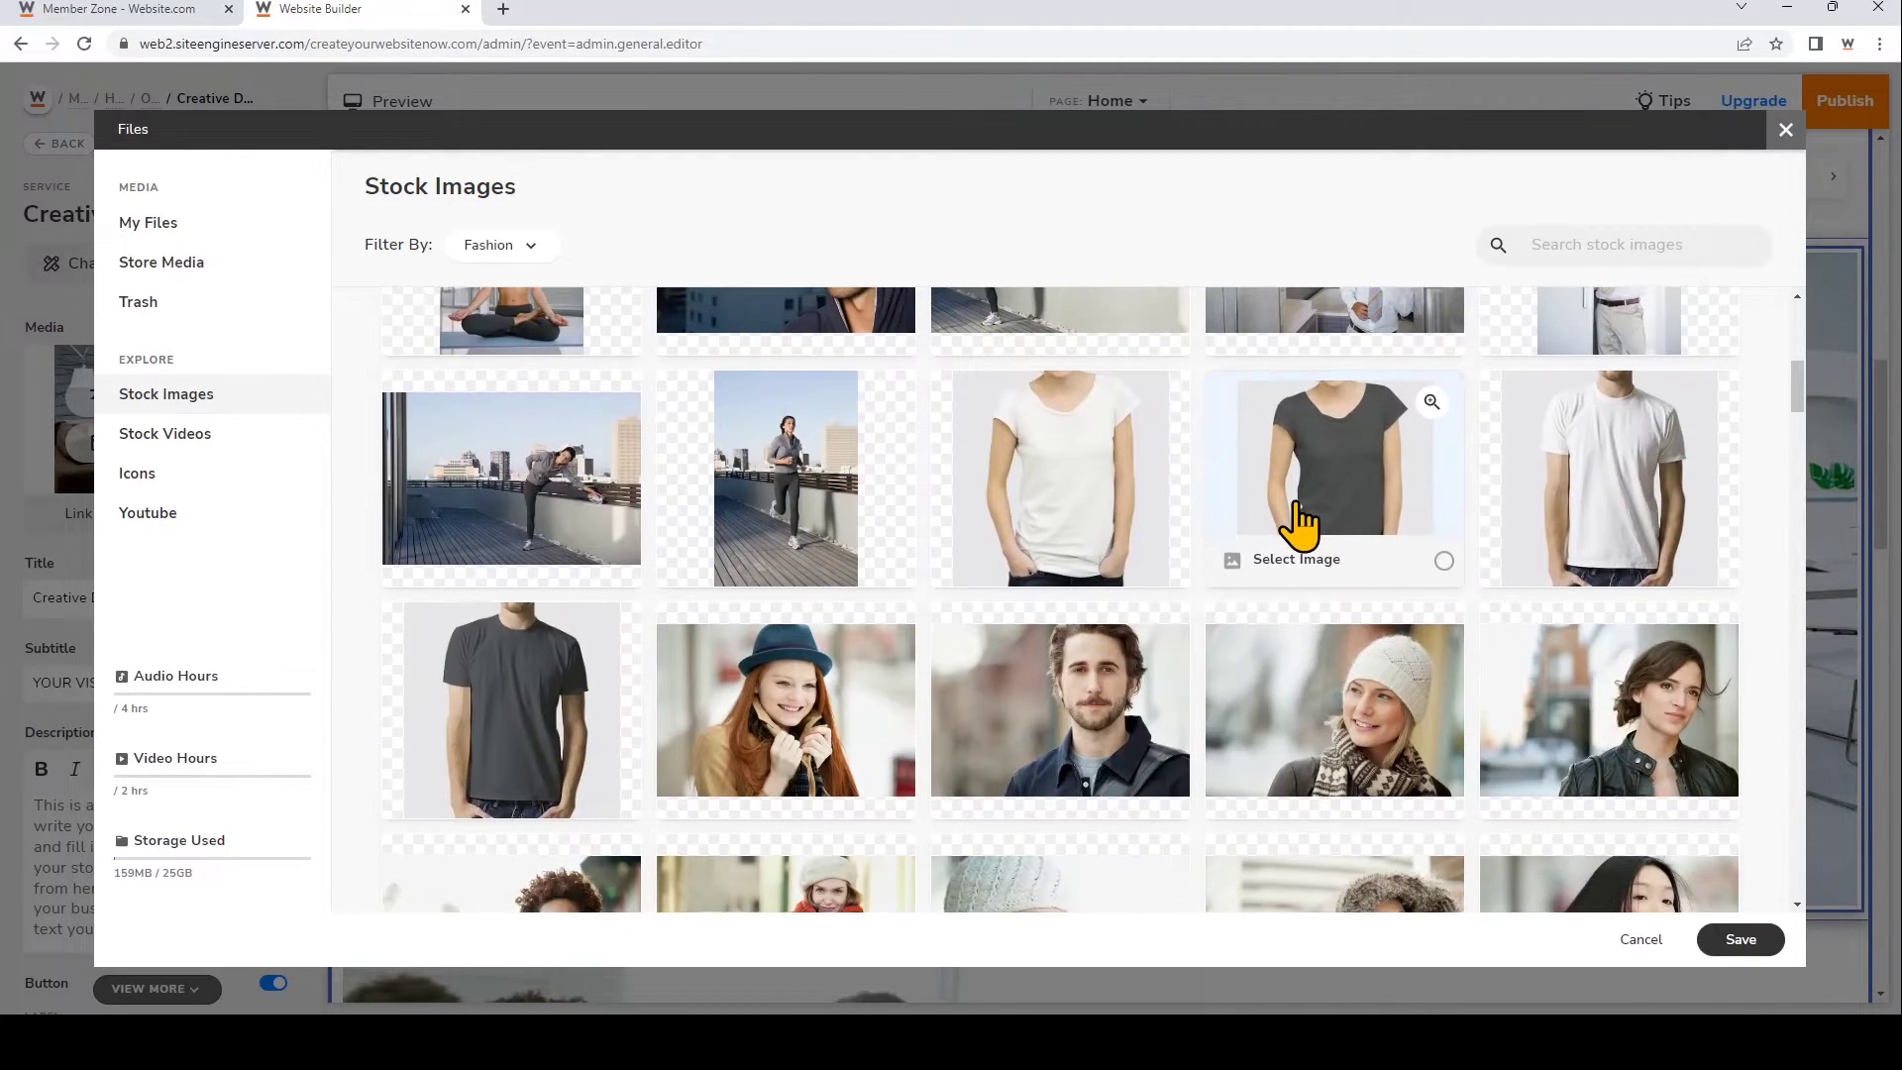
scroll(1297, 524, "down", 2)
scroll(1298, 524, "down", 2)
scroll(1296, 523, "down", 2)
scroll(1298, 523, "down", 2)
scroll(1298, 523, "up", 2)
scroll(1298, 524, "up", 2)
scroll(1297, 523, "up", 2)
scroll(1297, 524, "up", 2)
scroll(1296, 523, "up", 2)
scroll(1296, 523, "up", 2)
scroll(1297, 523, "up", 2)
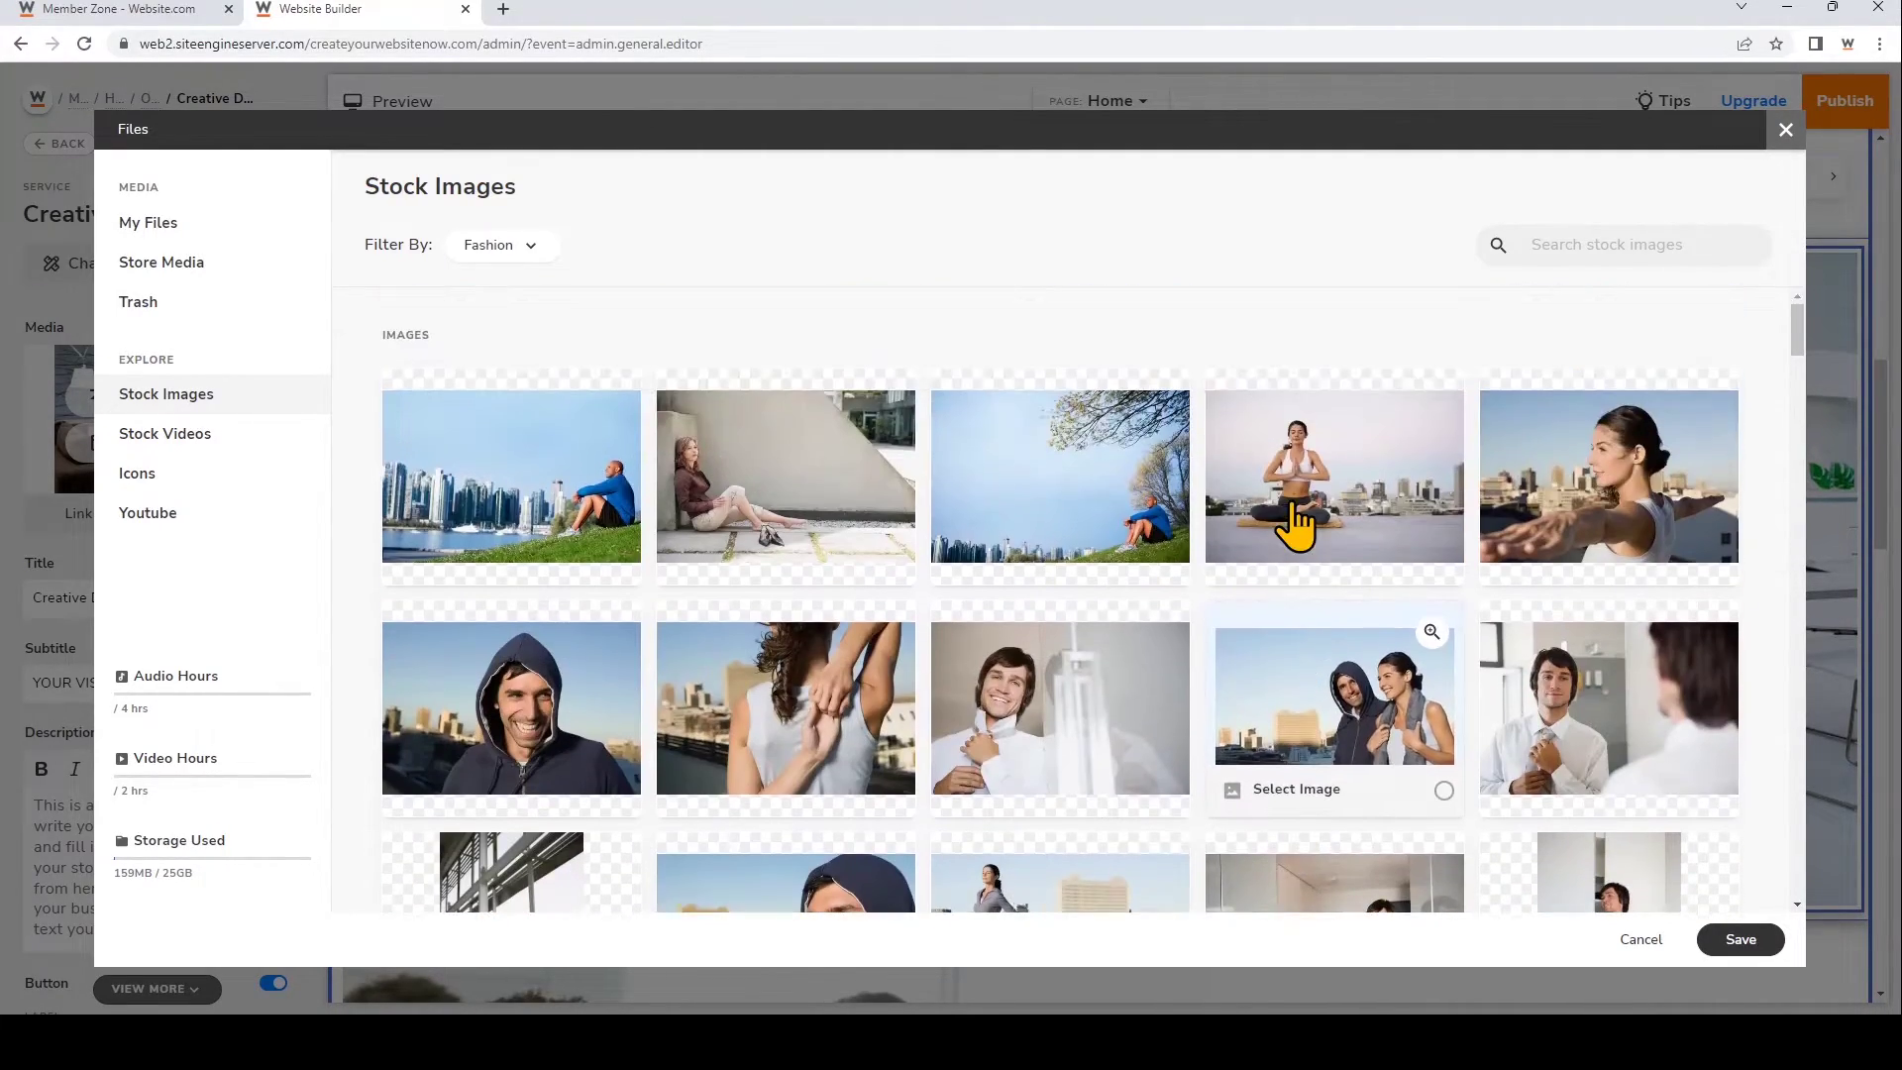
left_click(1405, 485)
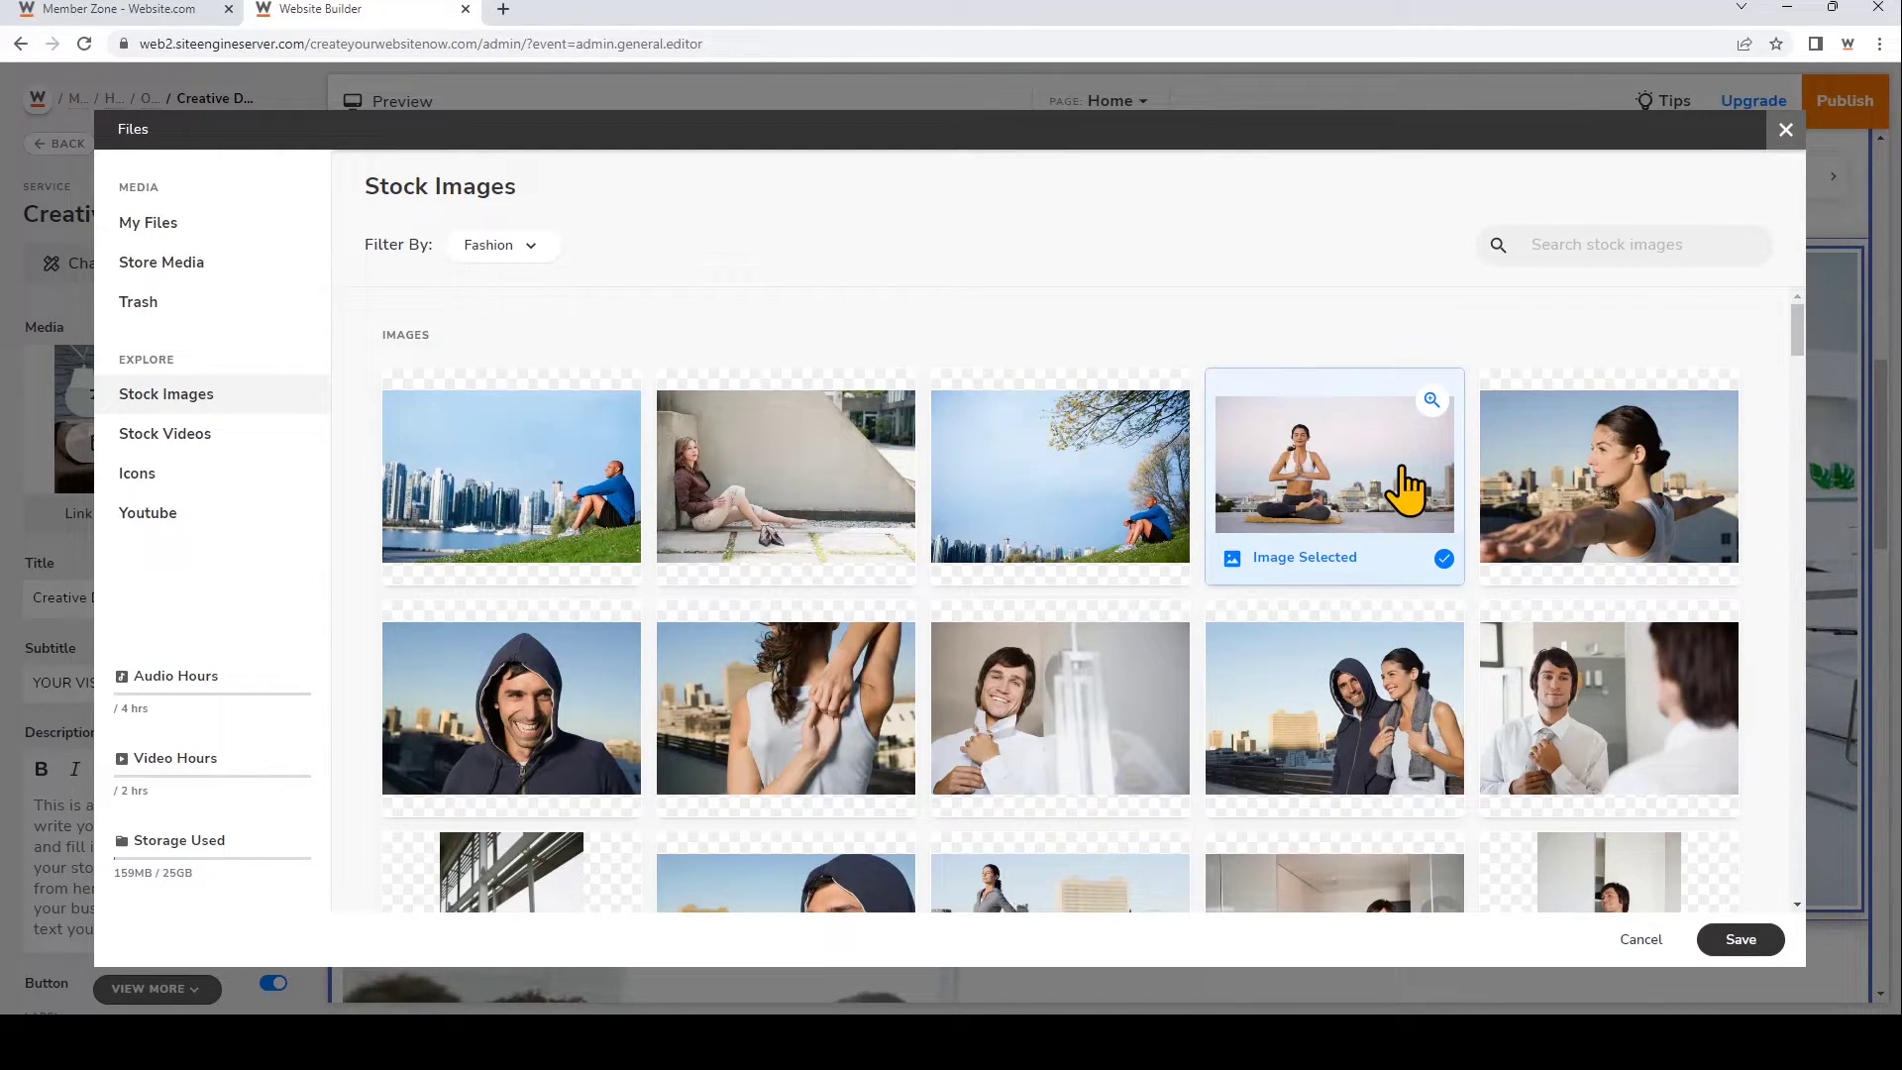
left_click(1762, 942)
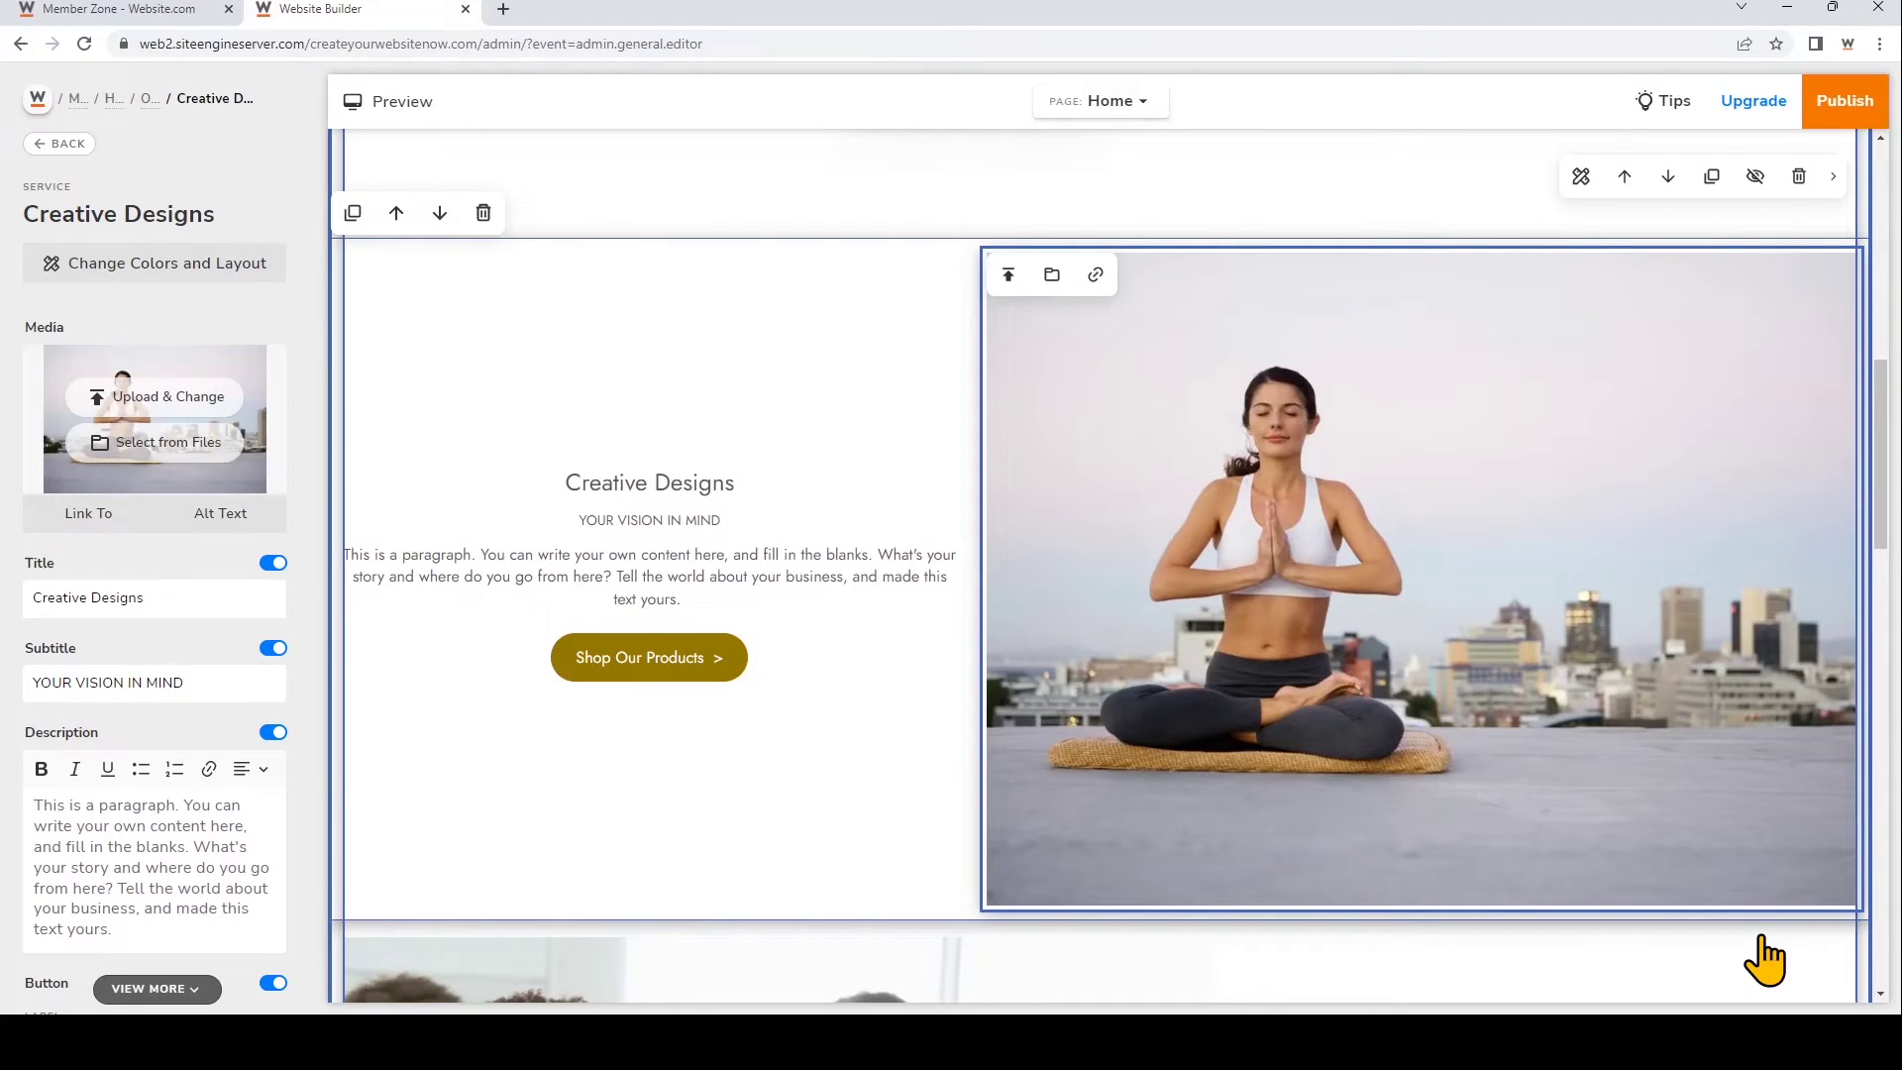
scroll(1557, 855, "down", 3)
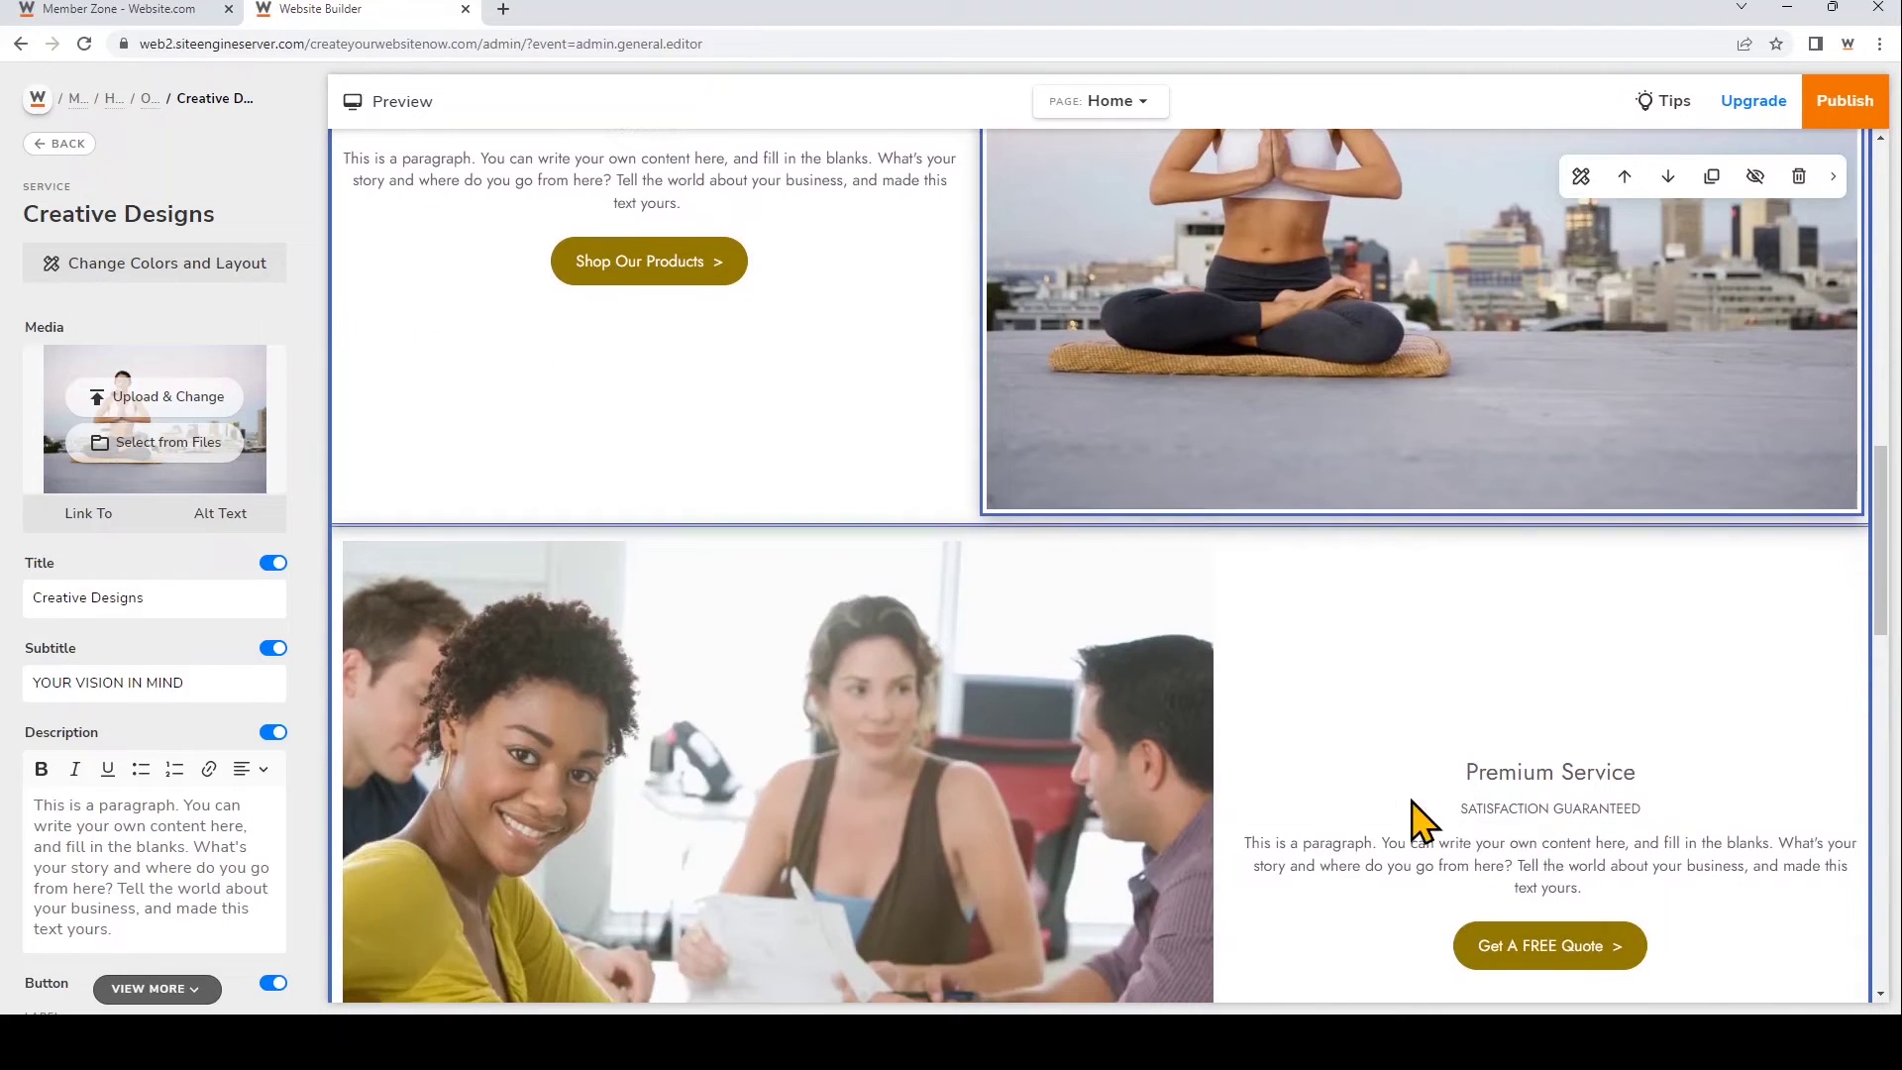
scroll(1418, 818, "down", 3)
scroll(1139, 848, "down", 1)
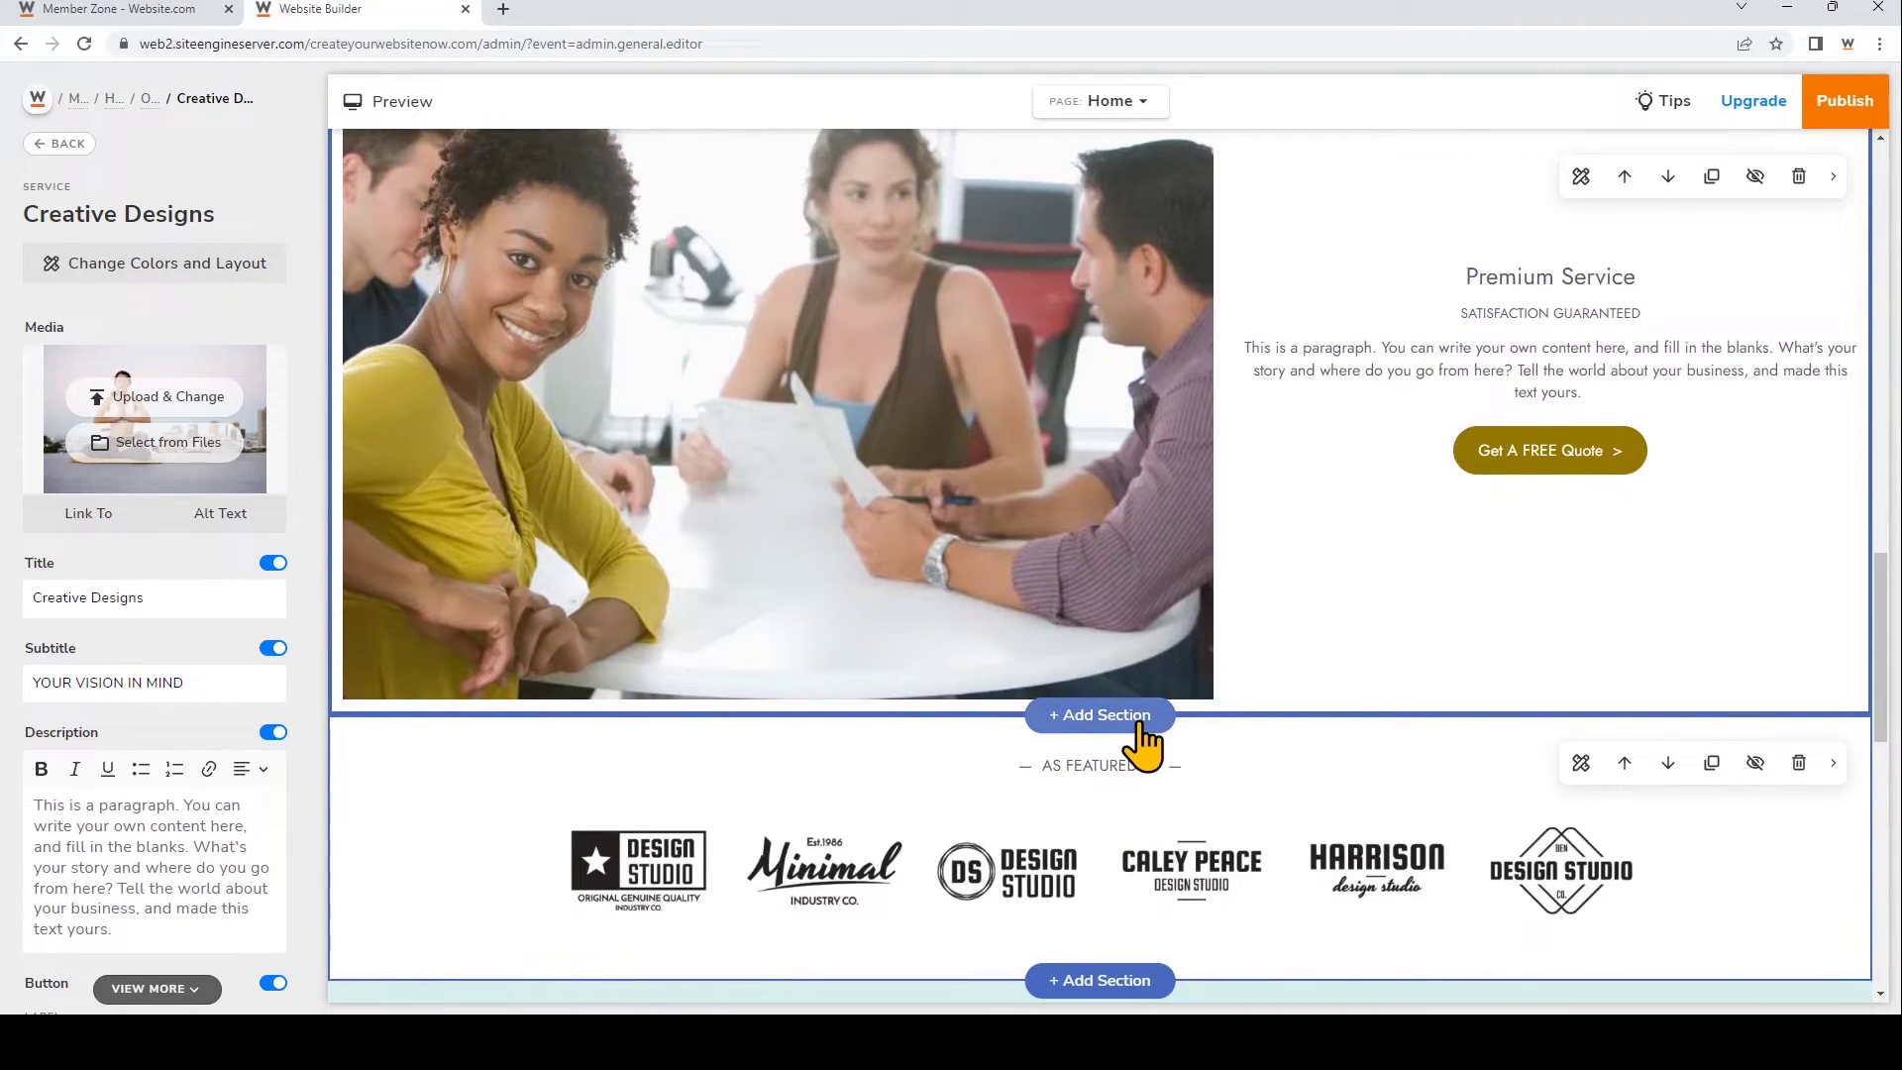
Insert a new section below Premium Service using the grid Image Gallery layout.
left_click(1101, 715)
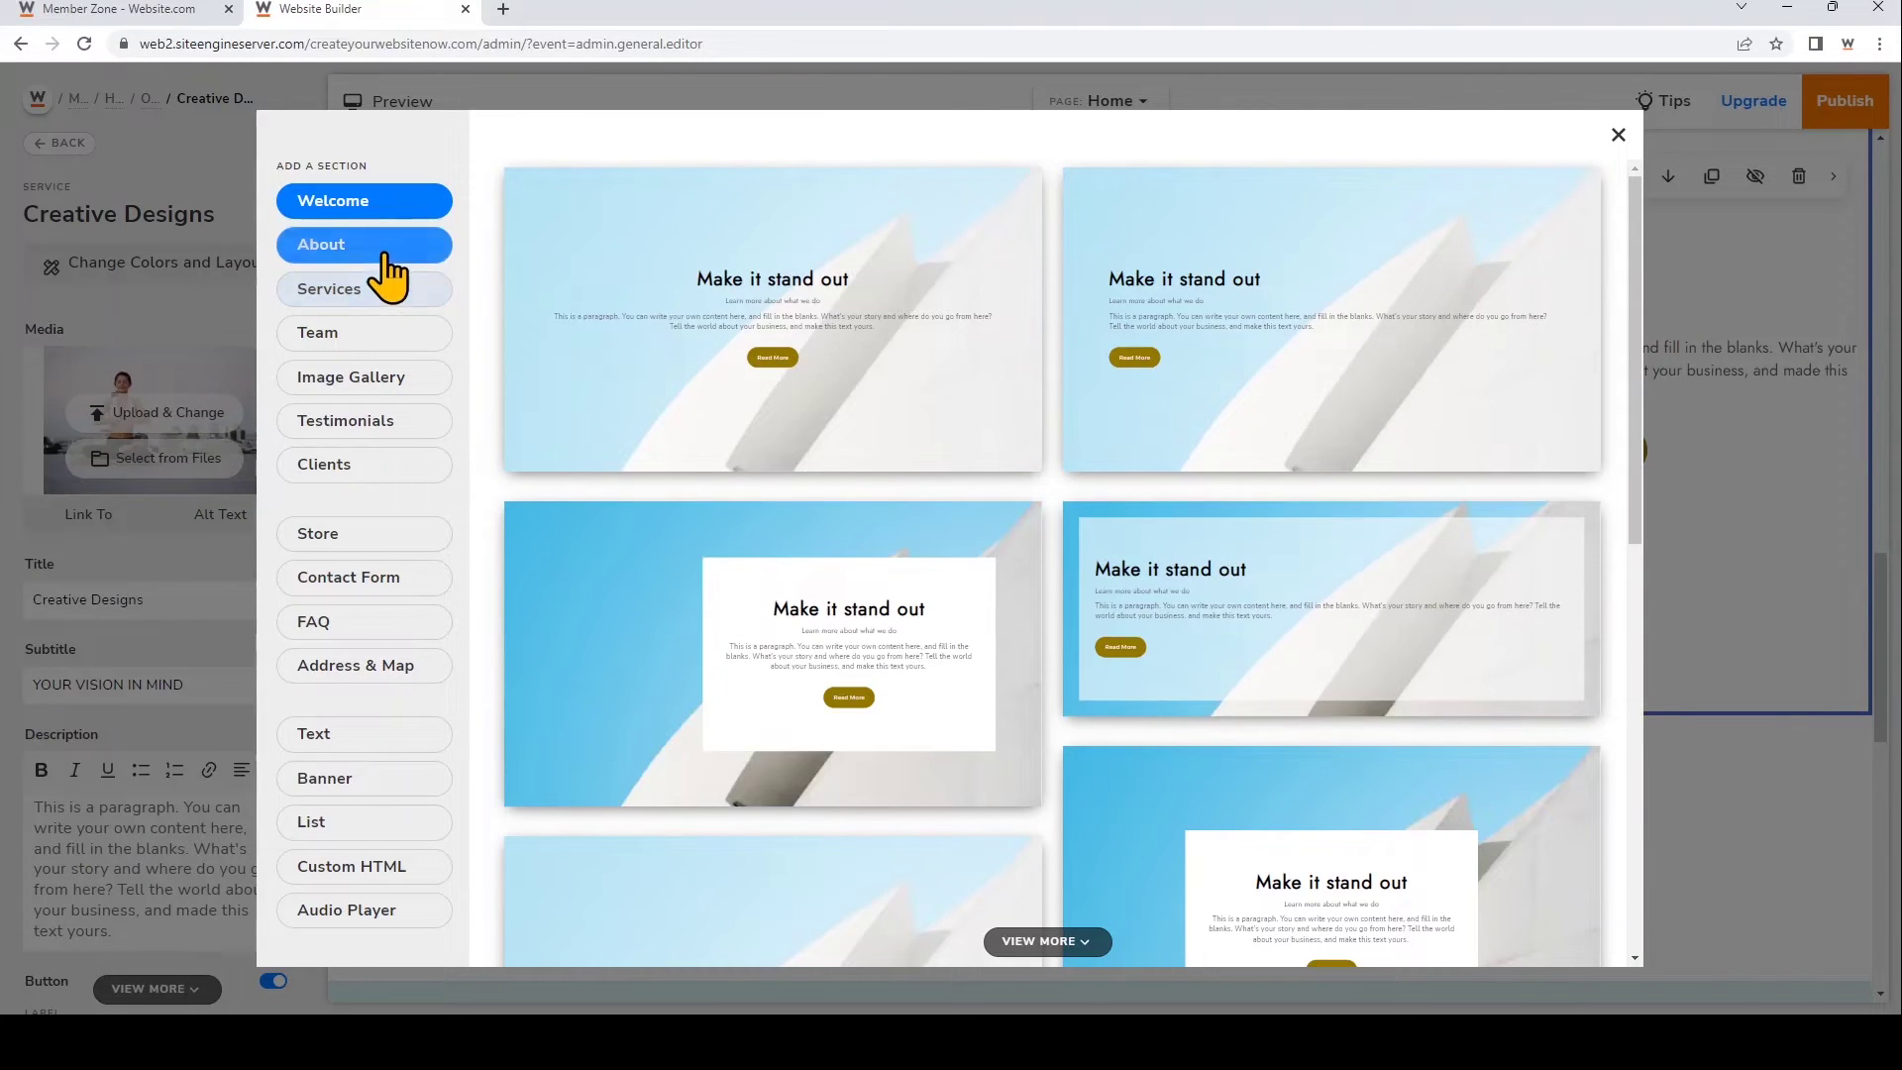
left_click(386, 255)
scroll(968, 557, "down", 5)
scroll(963, 562, "down", 1)
scroll(968, 556, "up", 2)
left_click(390, 290)
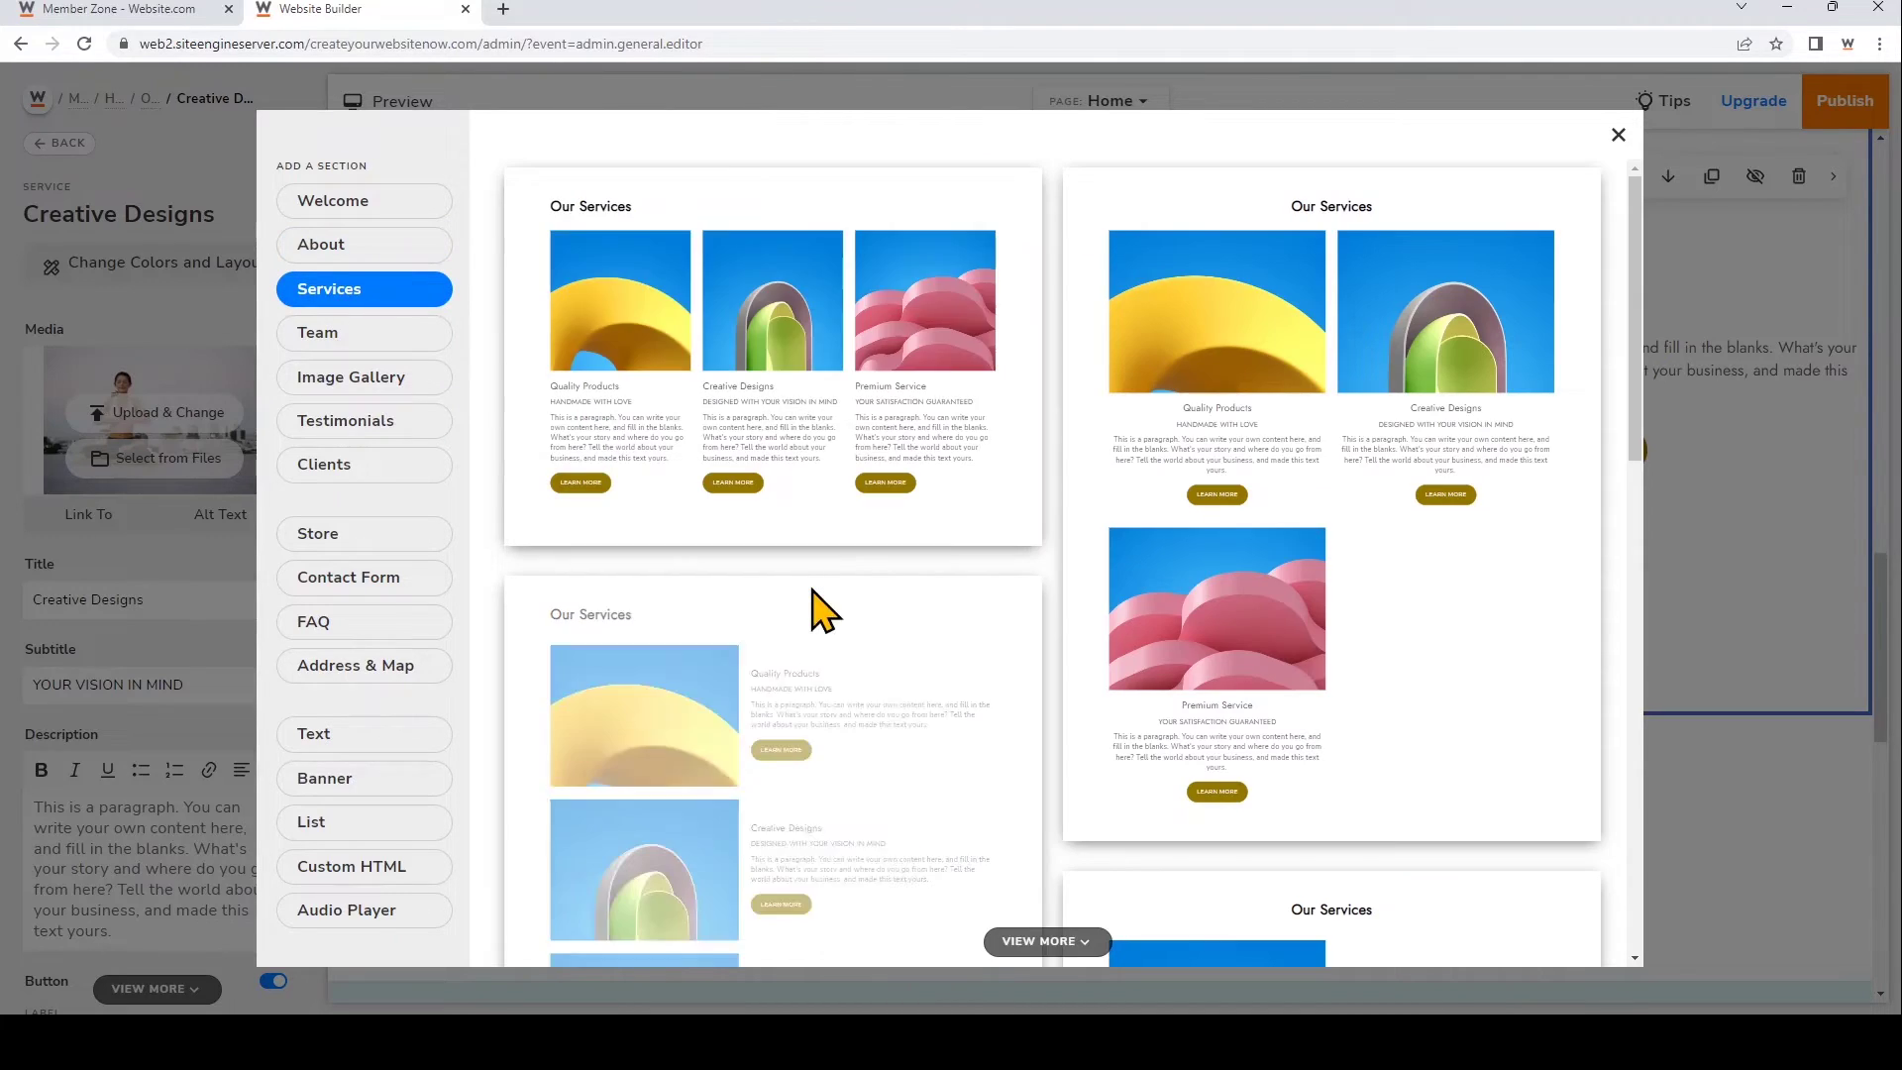
scroll(815, 603, "down", 2)
left_click(423, 336)
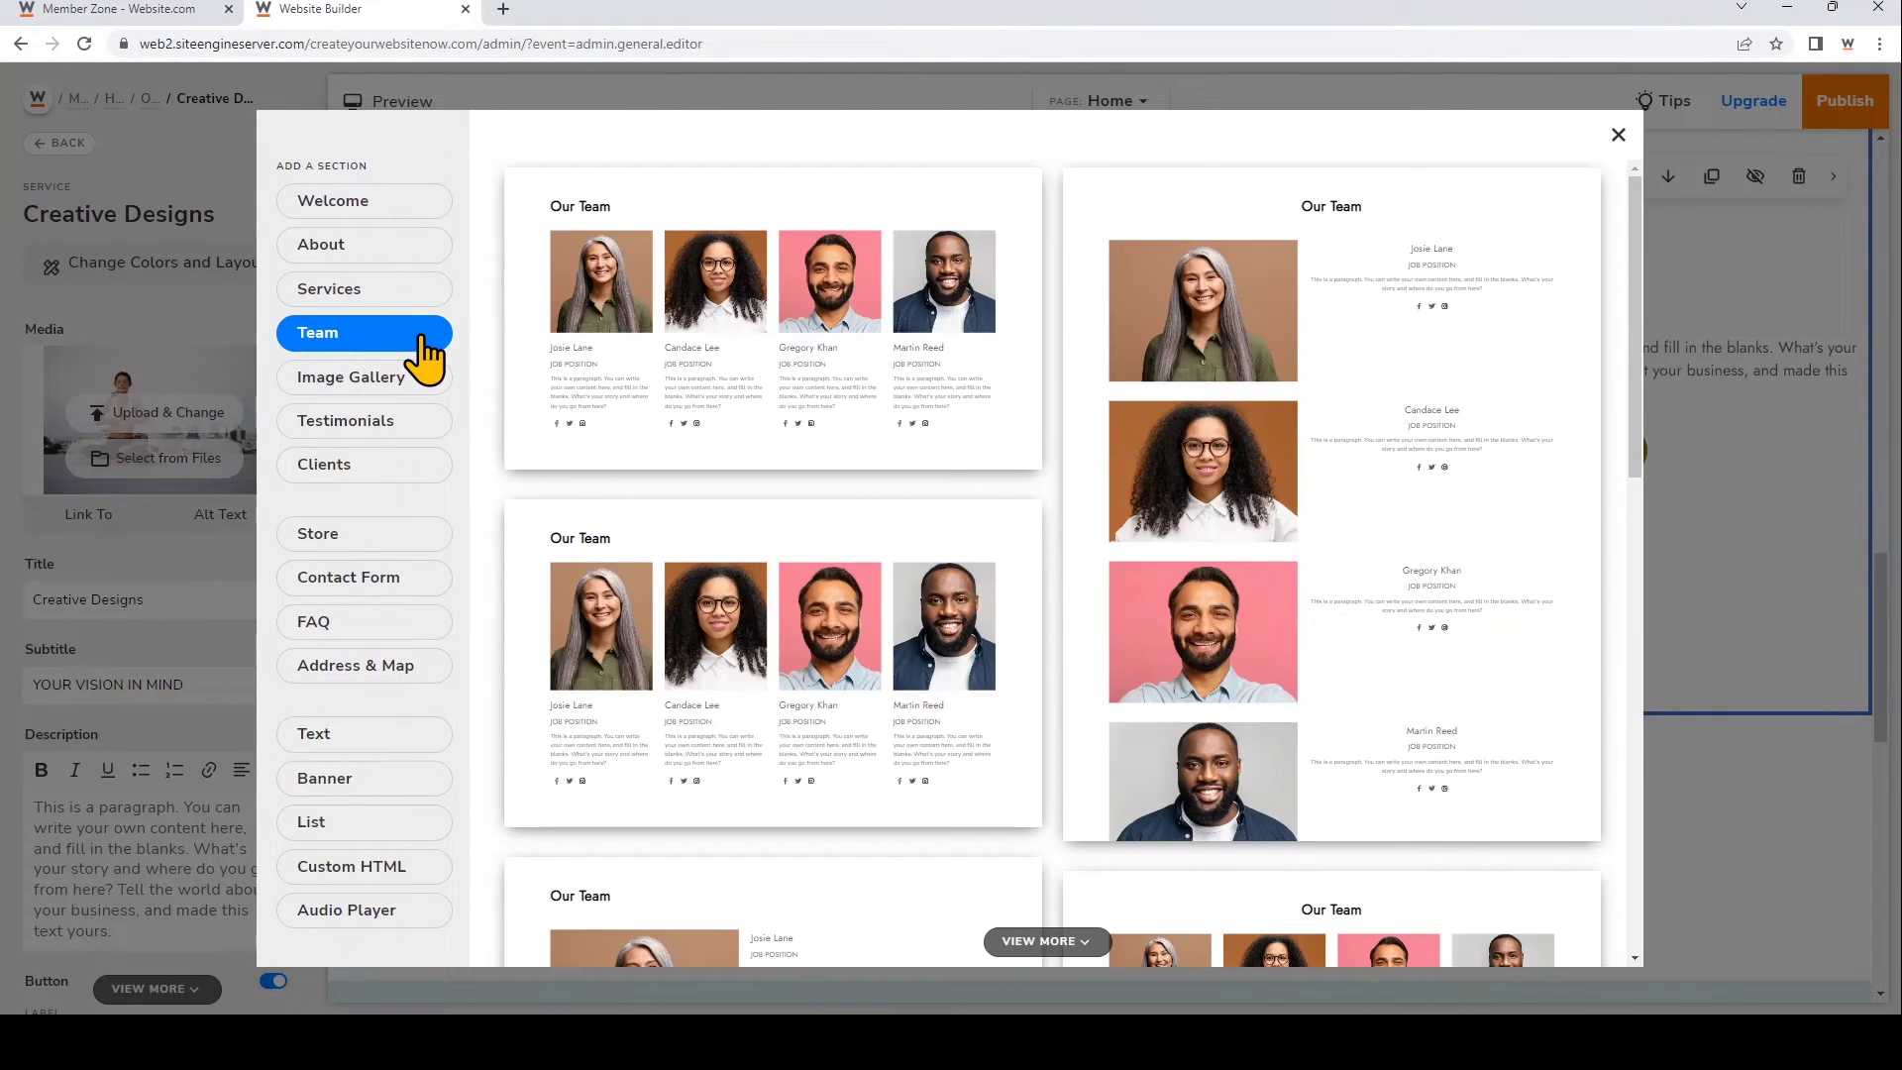
left_click(440, 391)
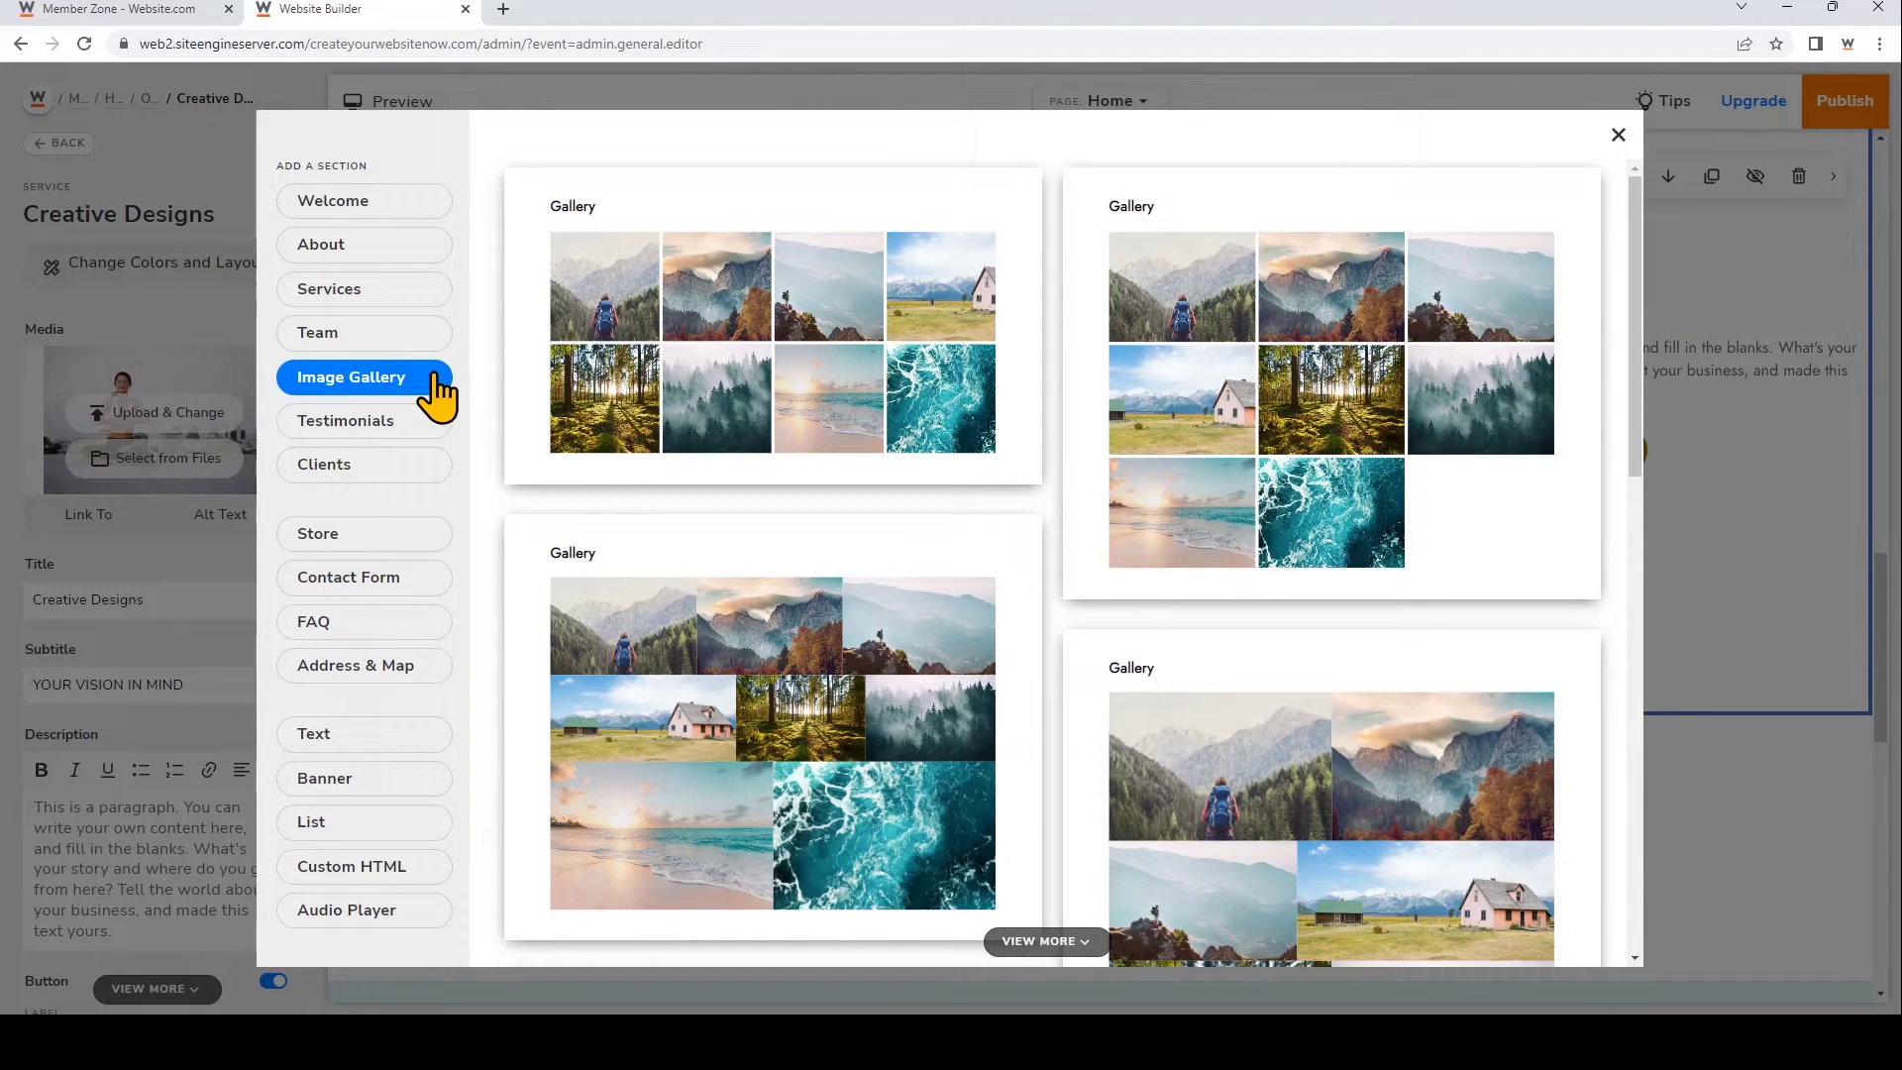
scroll(1071, 681, "down", 3)
scroll(1070, 680, "down", 3)
scroll(1073, 684, "down", 2)
scroll(1074, 684, "down", 1)
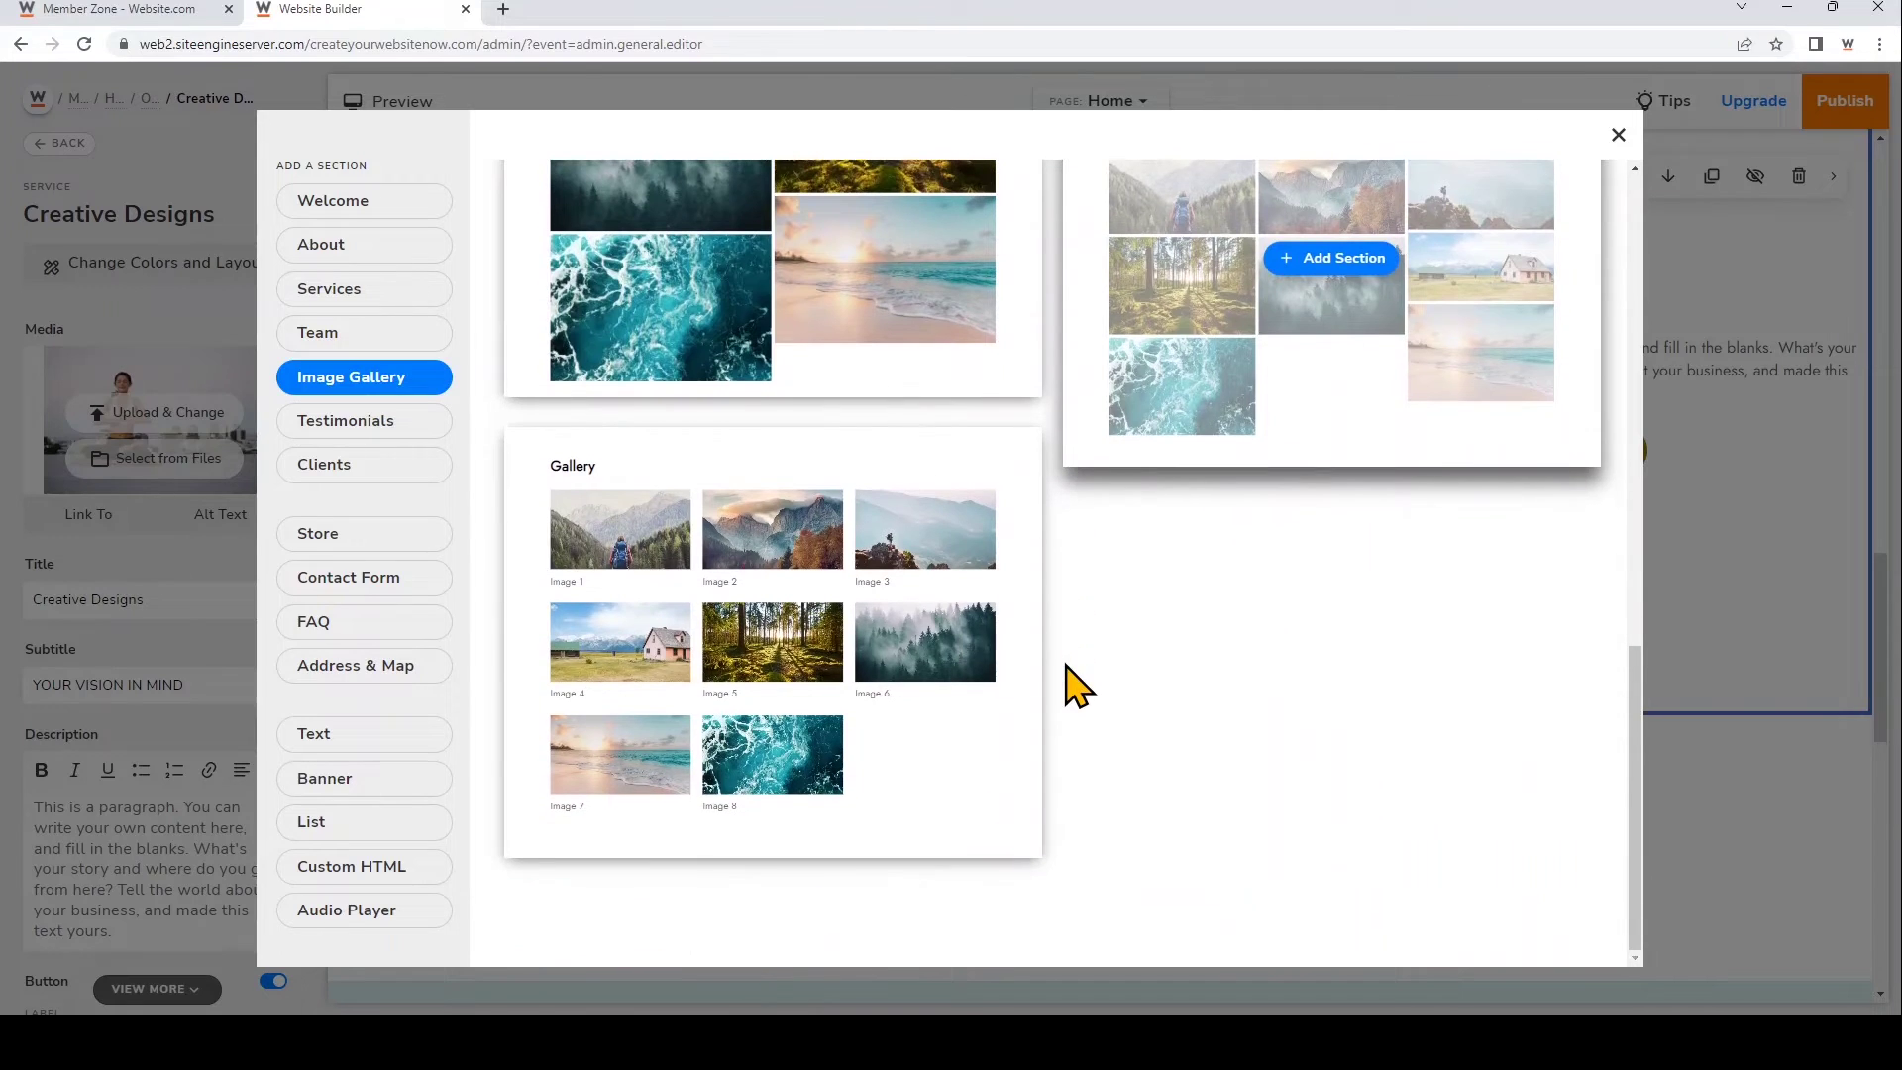
scroll(1232, 645, "up", 2)
scroll(1222, 650, "up", 3)
scroll(1222, 649, "up", 3)
scroll(1222, 645, "up", 2)
left_click(783, 316)
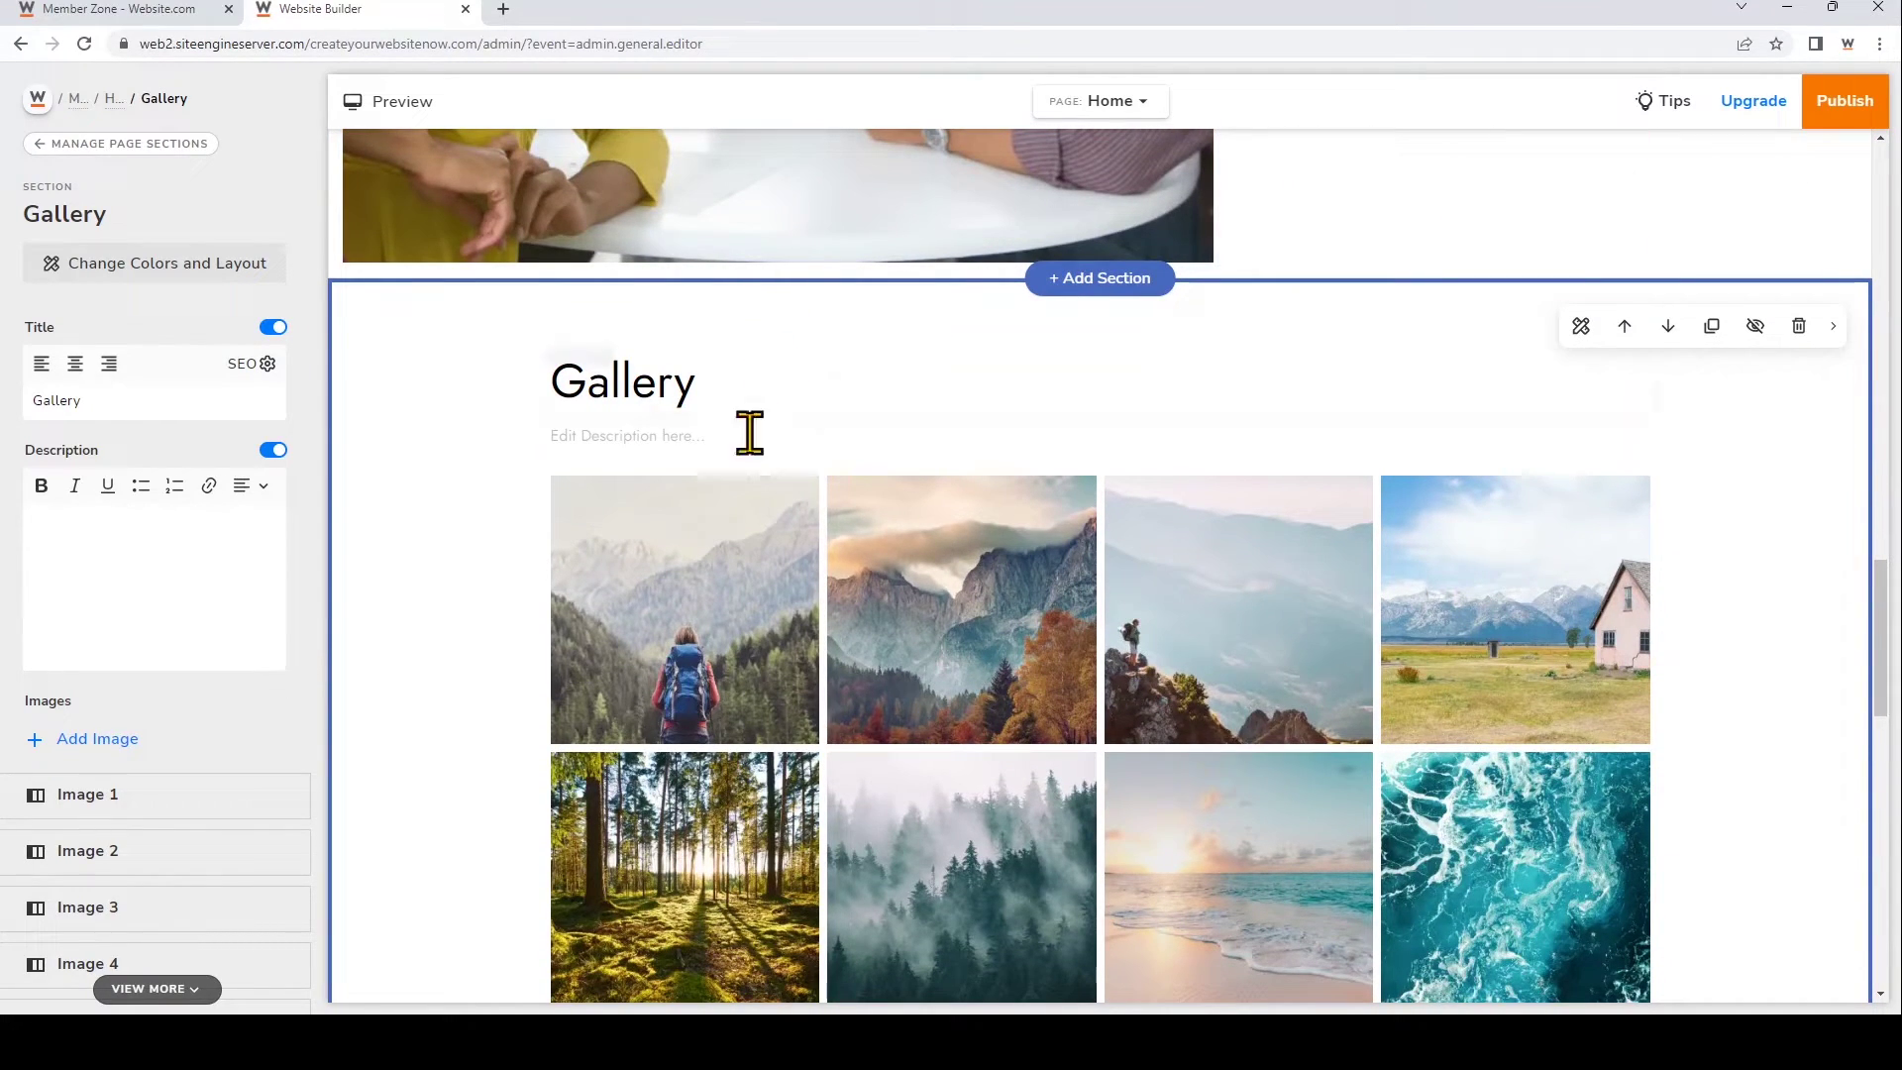
Select a gallery image, then return to the Gallery section's settings panel.
left_click(730, 590)
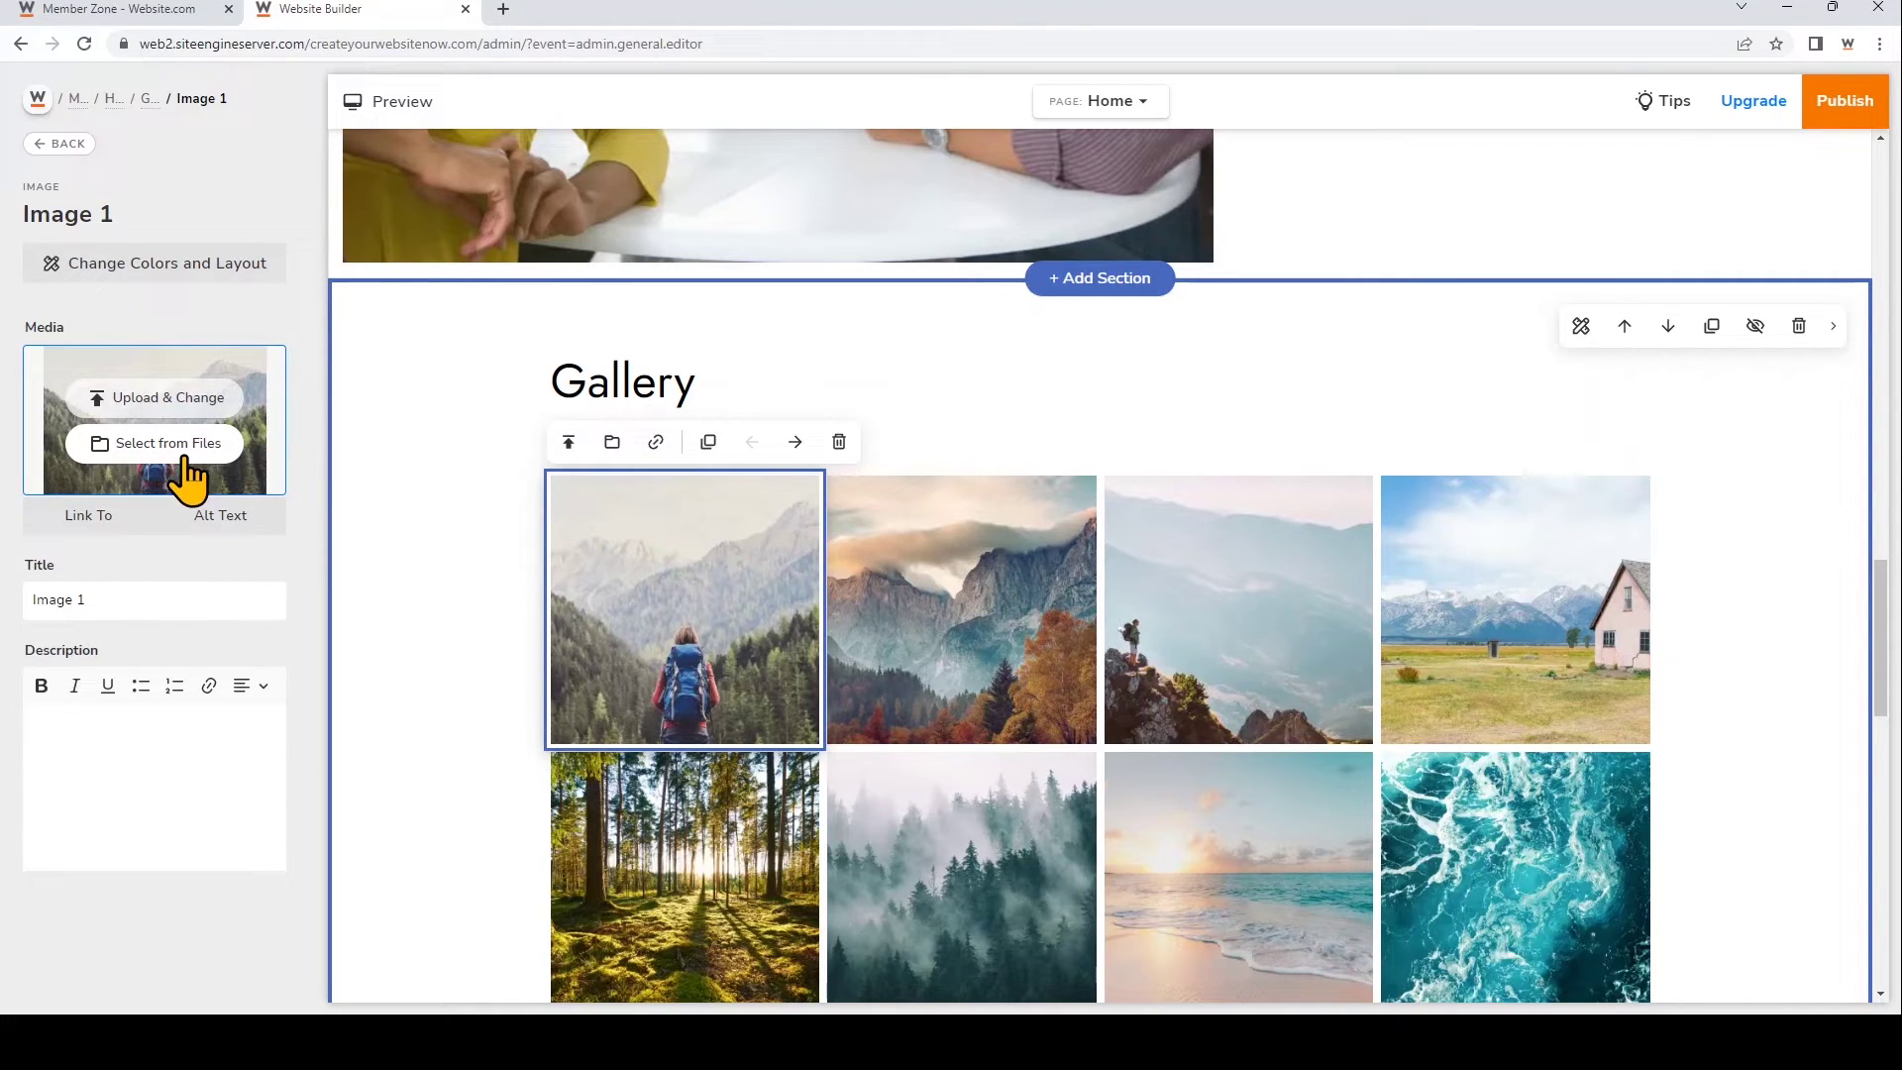
left_click(65, 144)
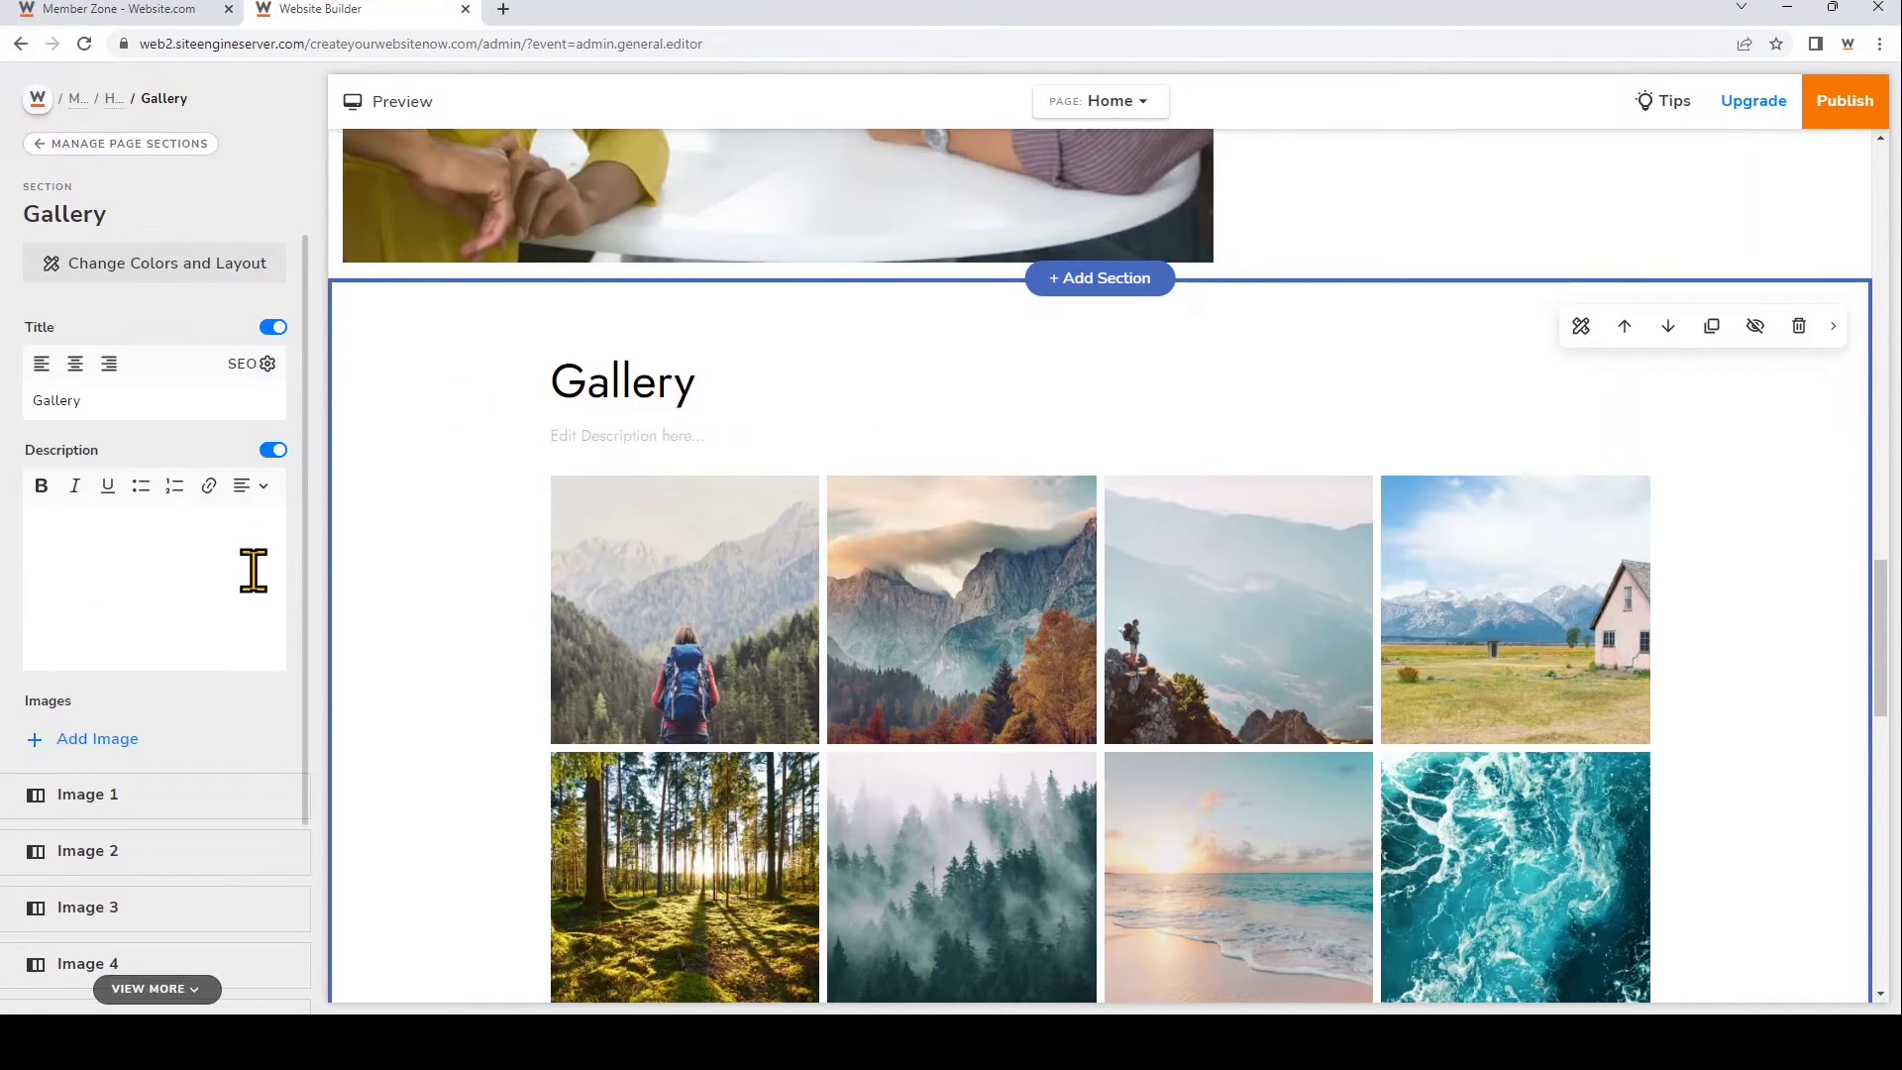
scroll(179, 594, "down", 1)
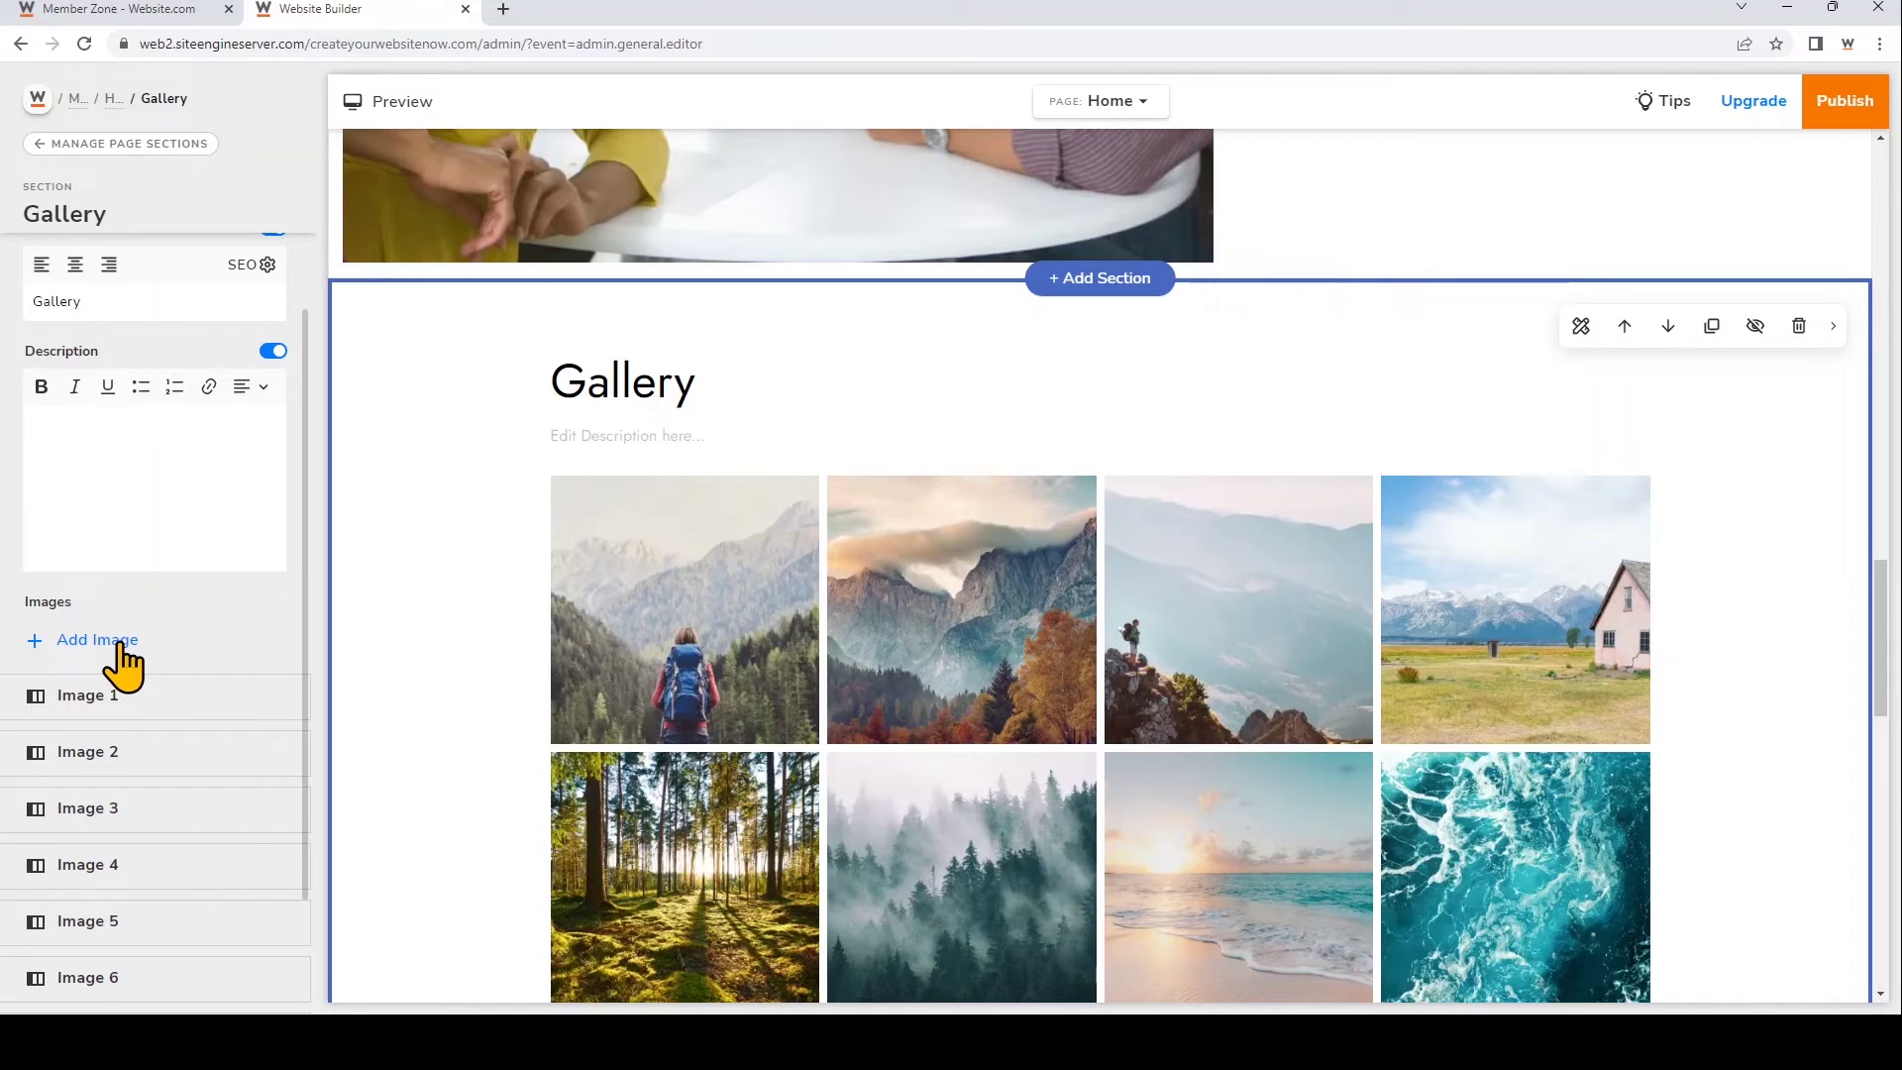
Add Image 9 to the gallery and upload the Hats product photo for it.
left_click(99, 640)
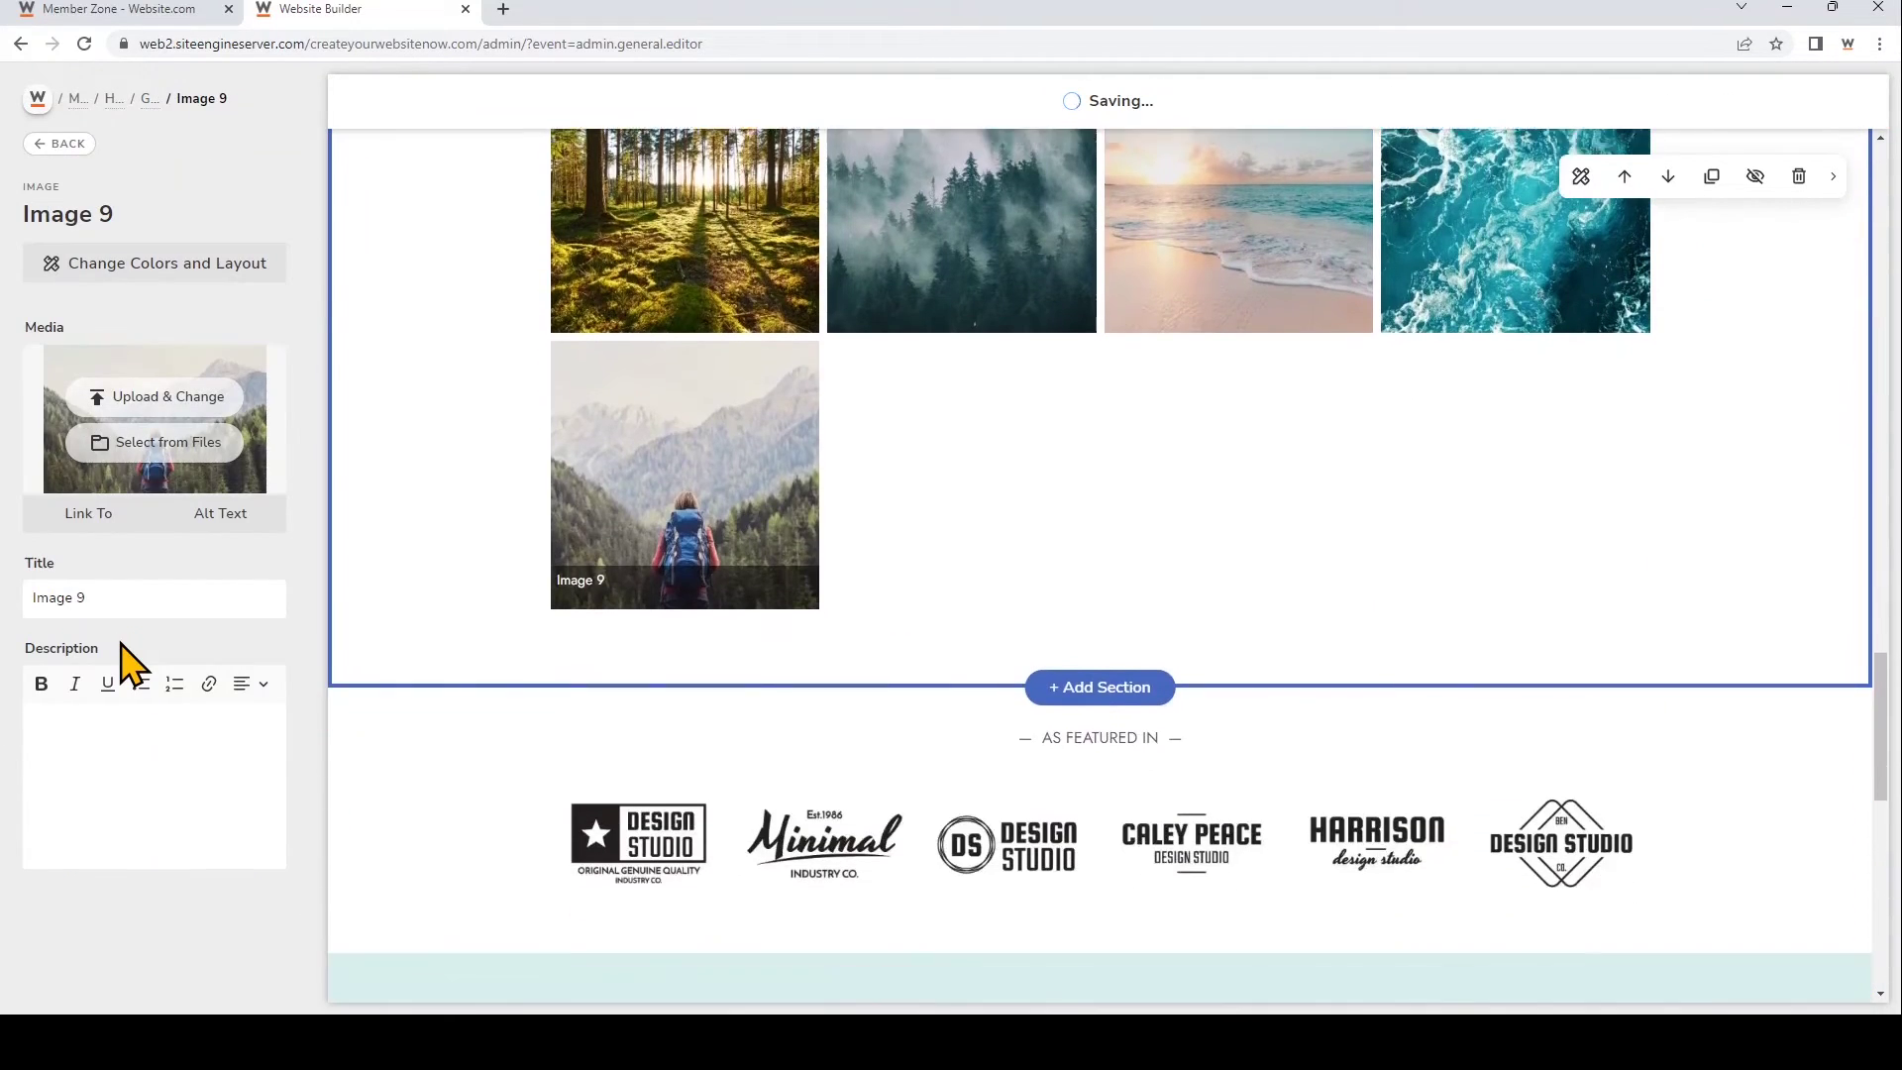
left_click(213, 451)
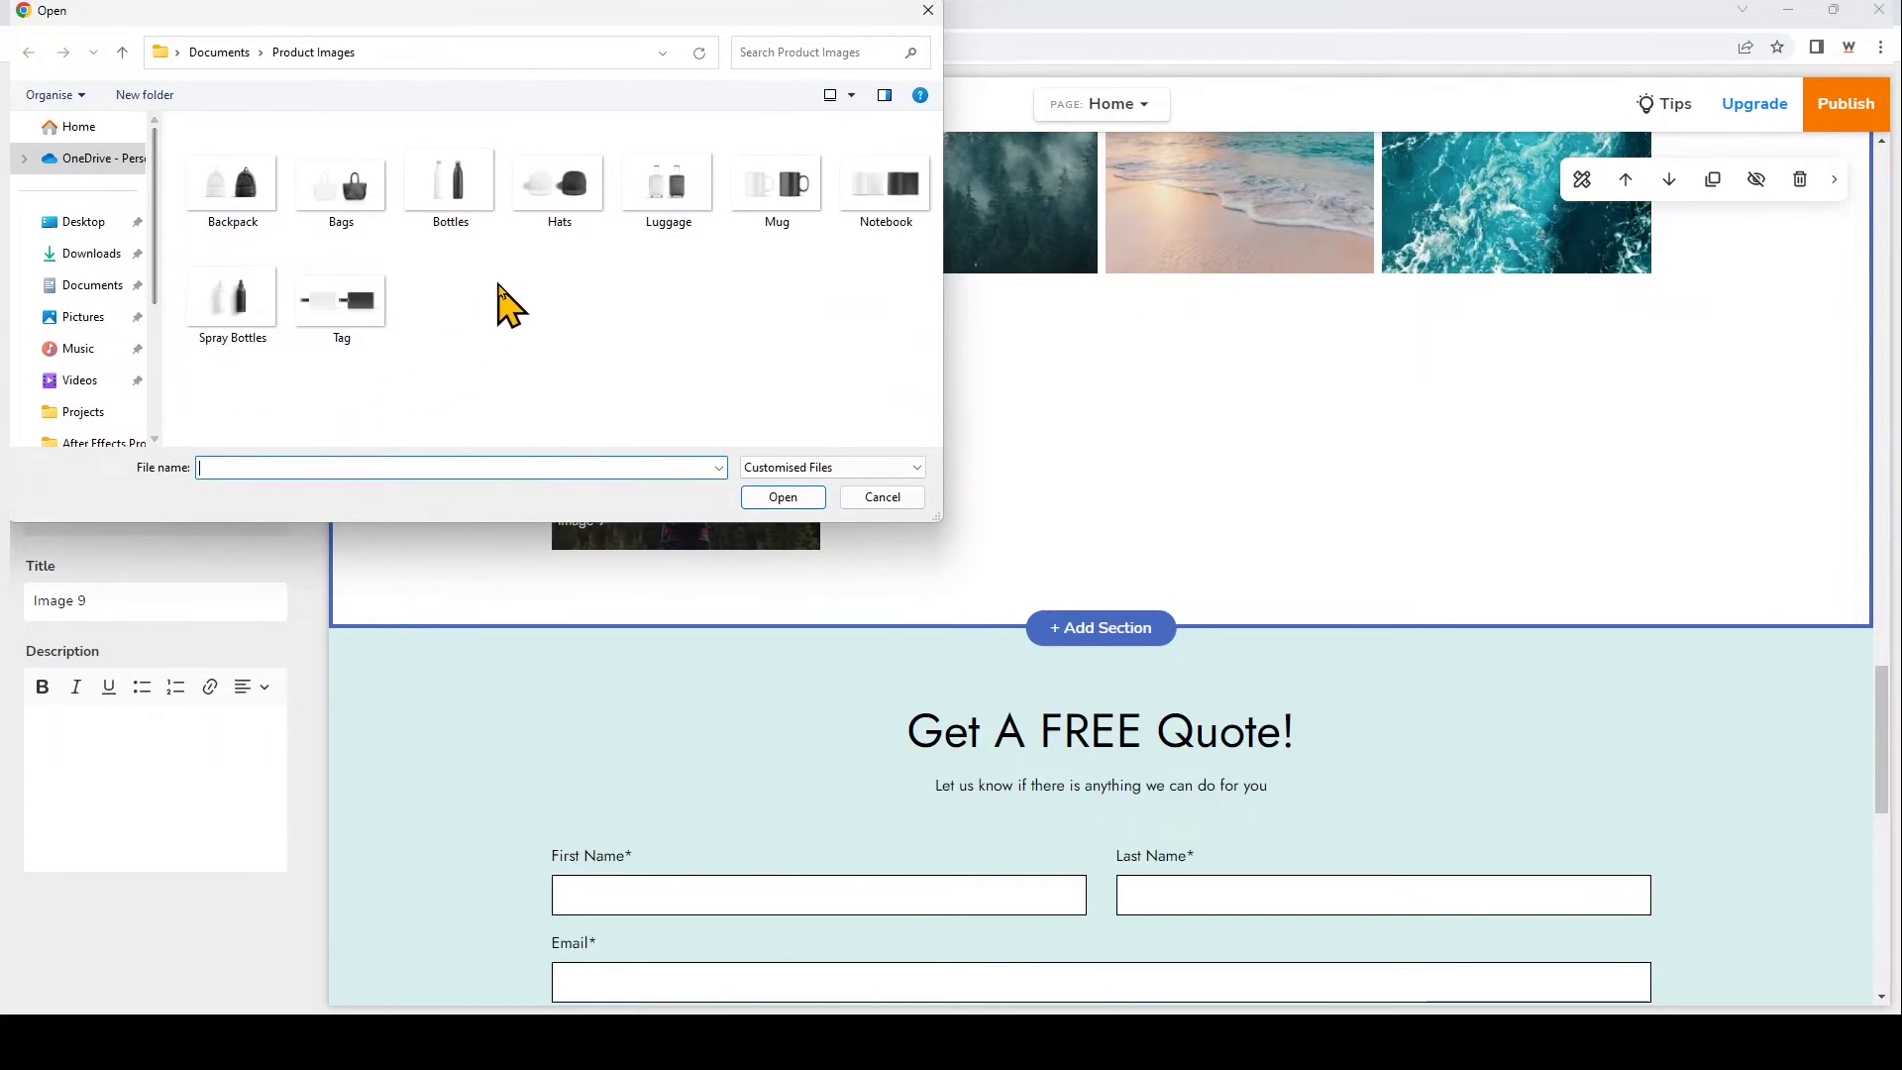
left_click(551, 220)
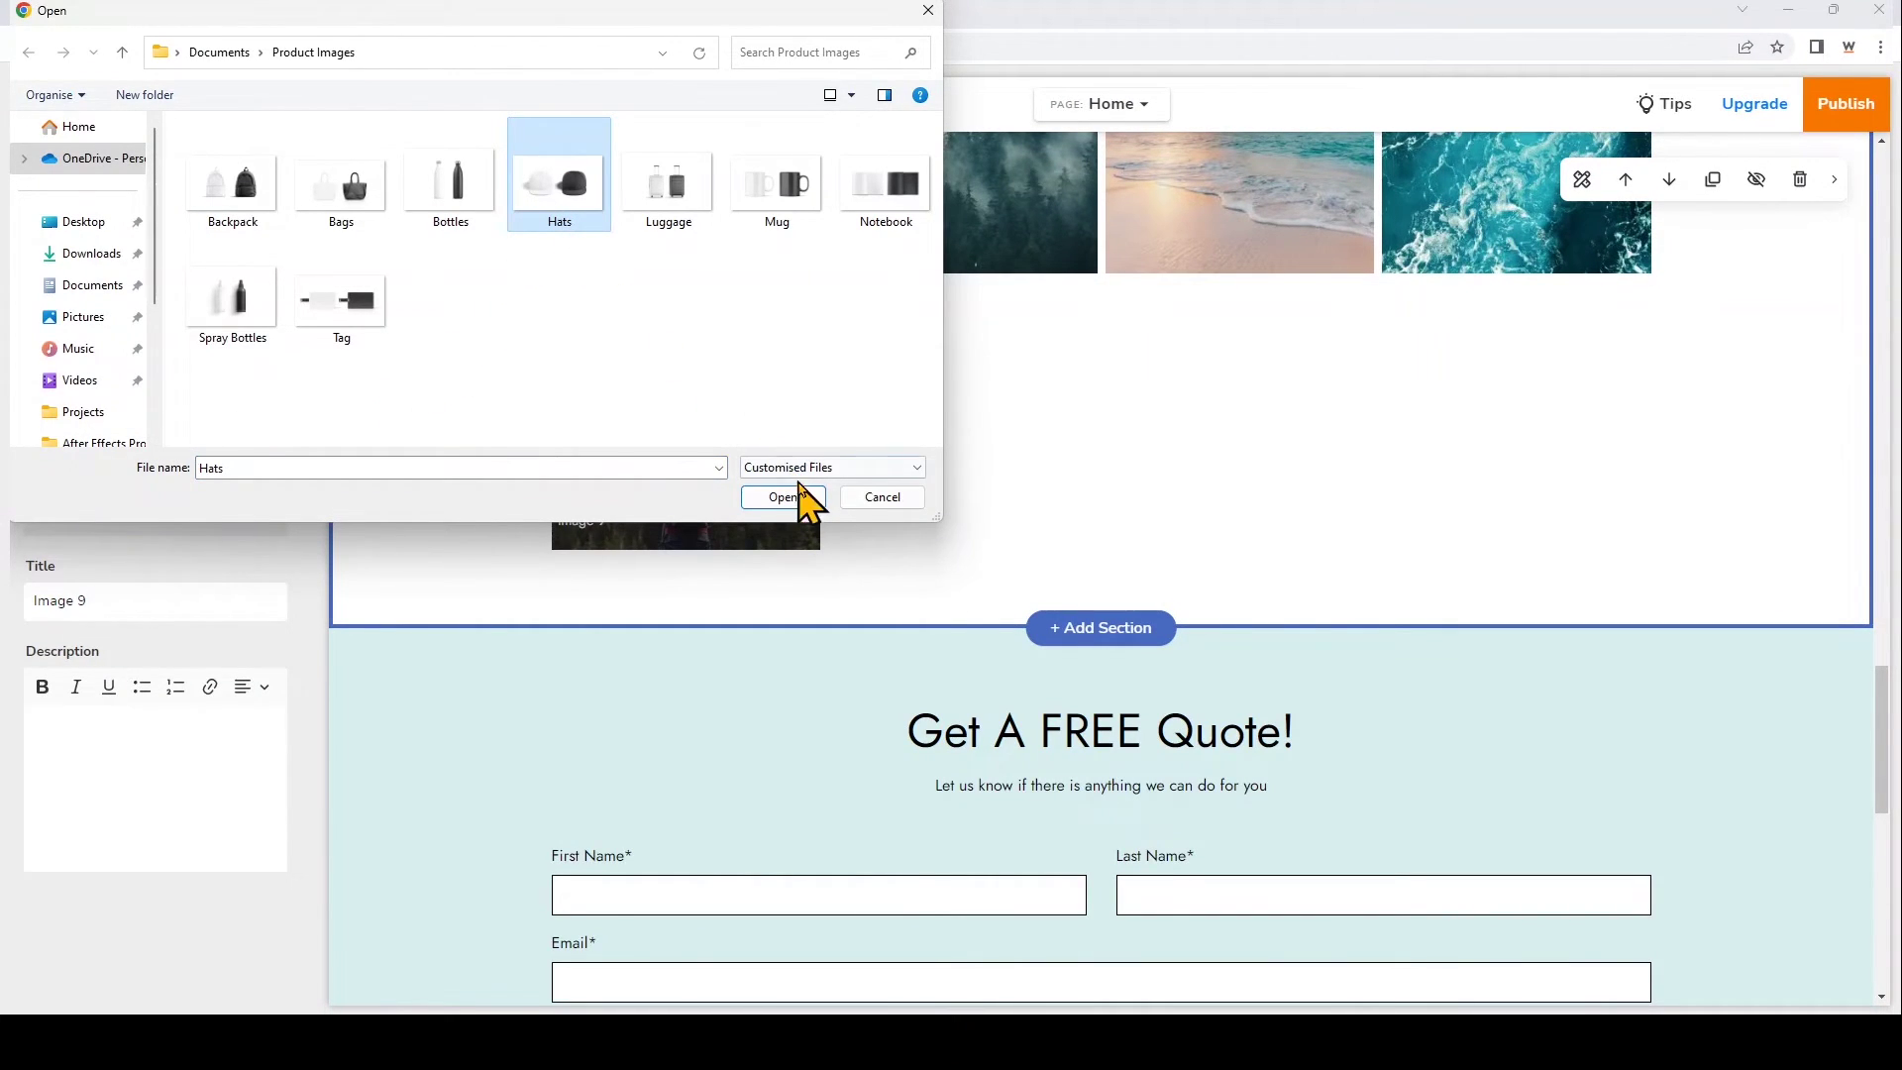
left_click(812, 505)
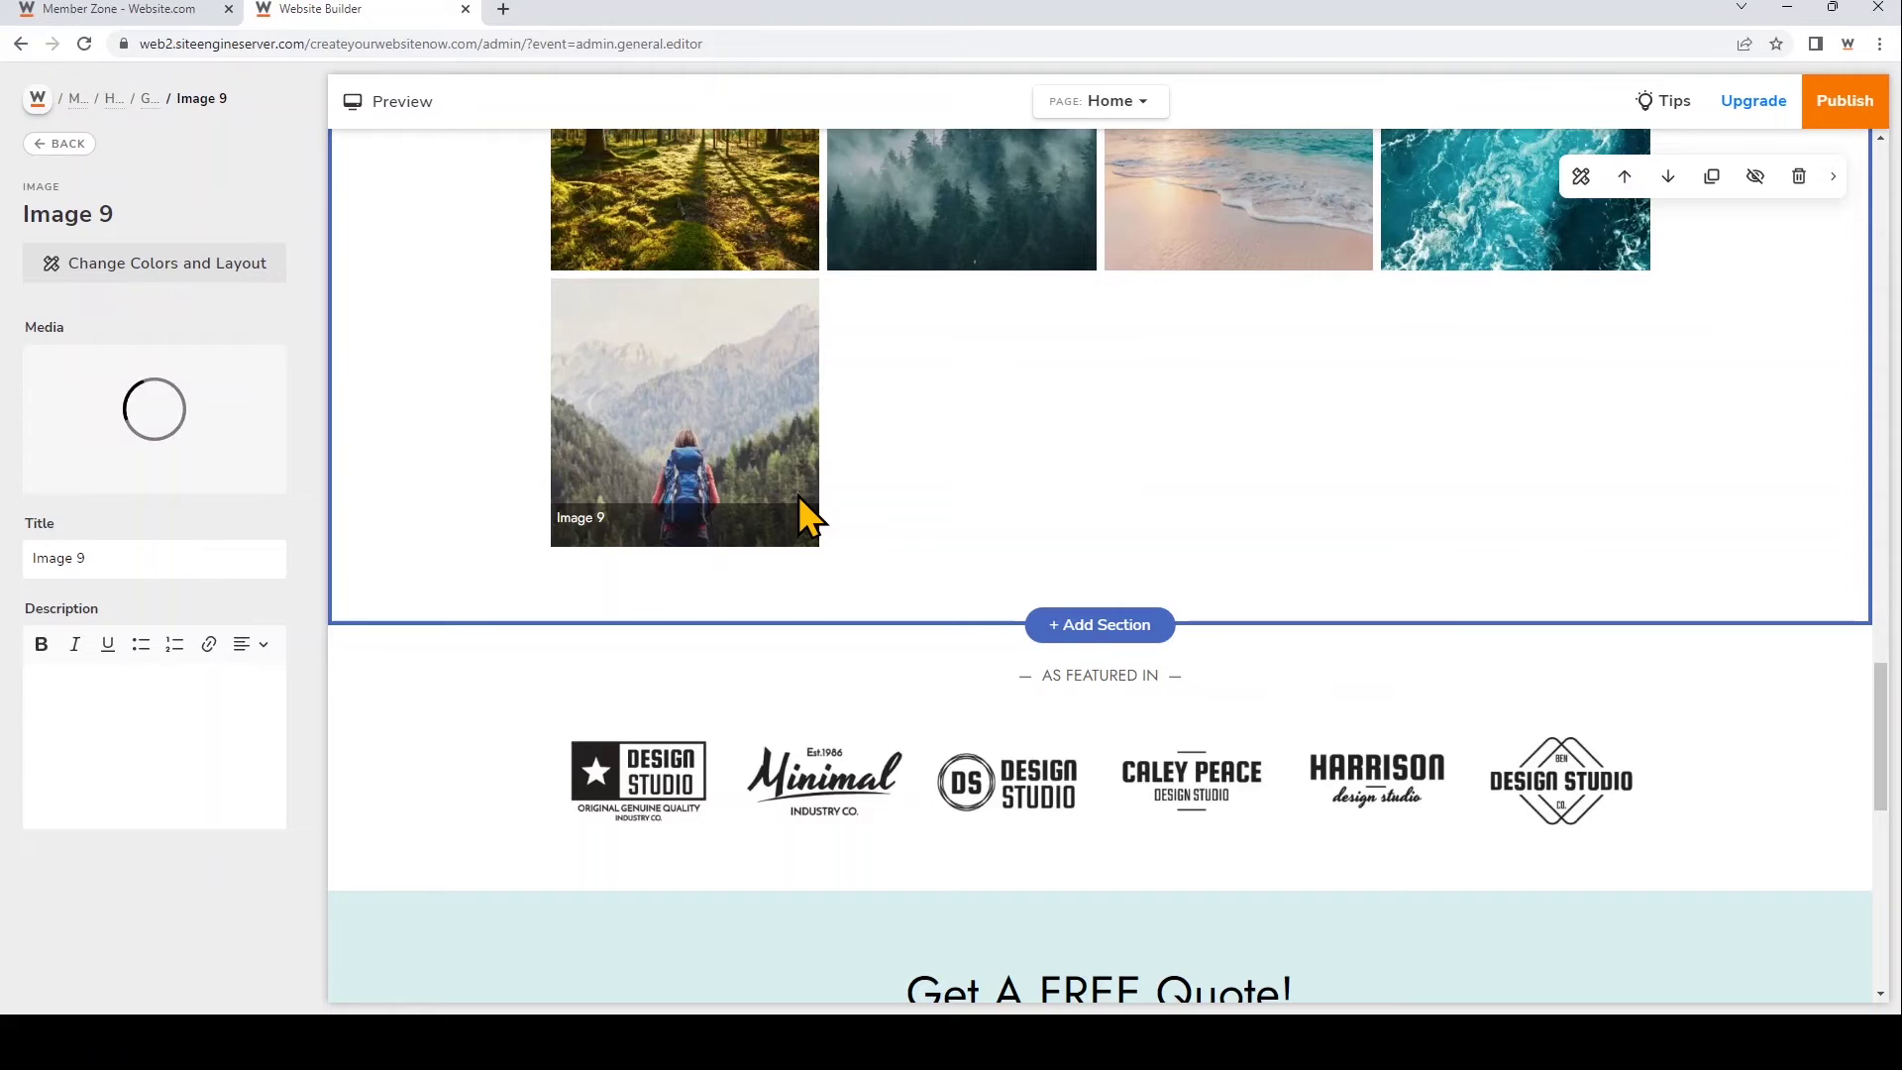